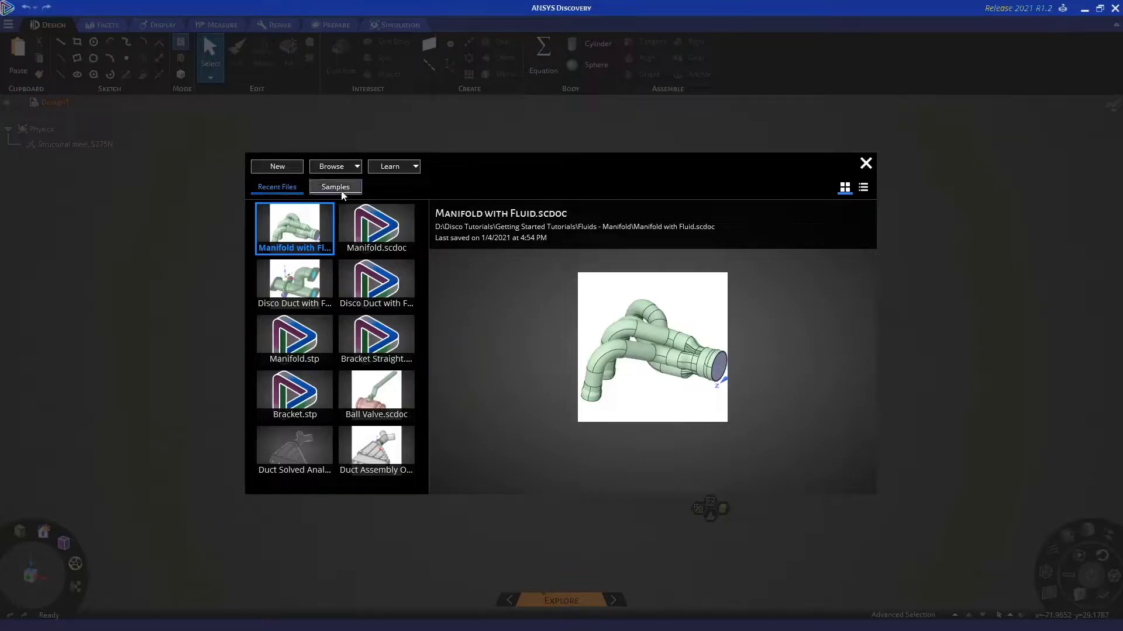
- Open the Manifold with Fluid file from the Fluids - Manifold tutorial folder
{"action": "left_click", "coordinate": [277, 187]}
{"action": "left_click", "coordinate": [358, 167]}
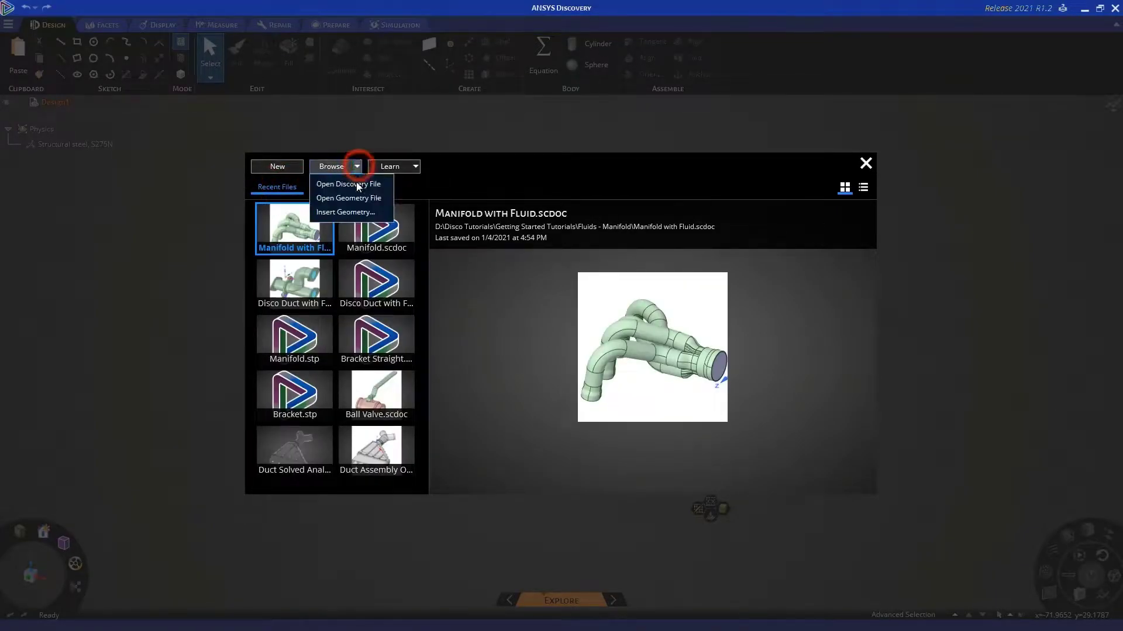
{"action": "left_click", "coordinate": [357, 198]}
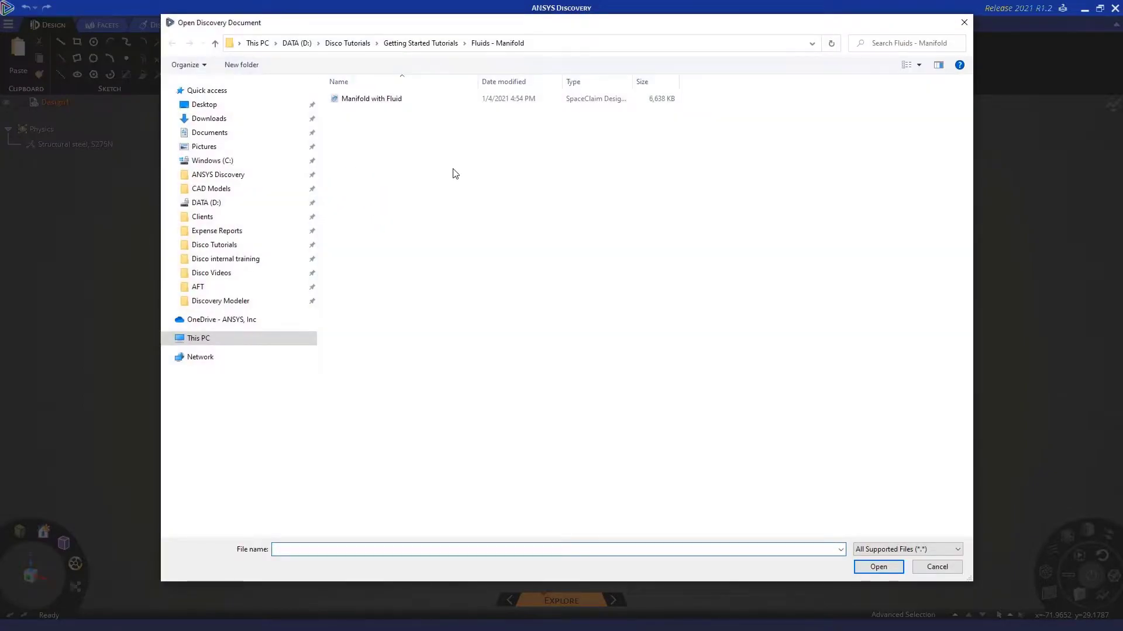
{"action": "left_click", "coordinate": [378, 101]}
{"action": "left_click", "coordinate": [878, 566]}
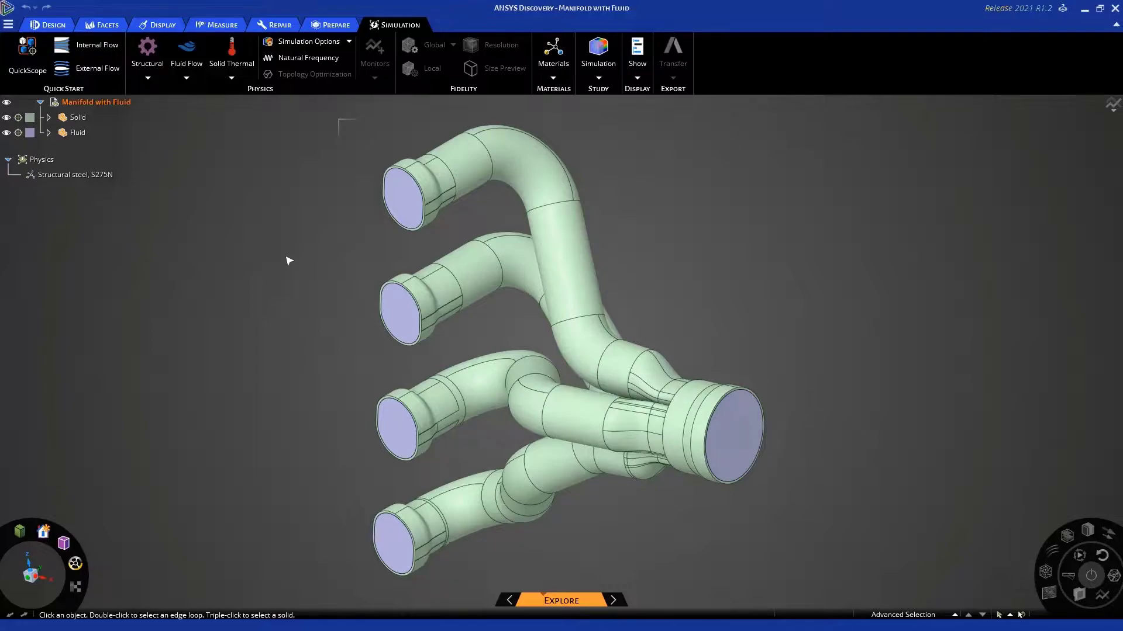
- Start a fluid flow condition on the open end face of the manifold's lowest branch pipe
{"action": "left_click", "coordinate": [386, 534]}
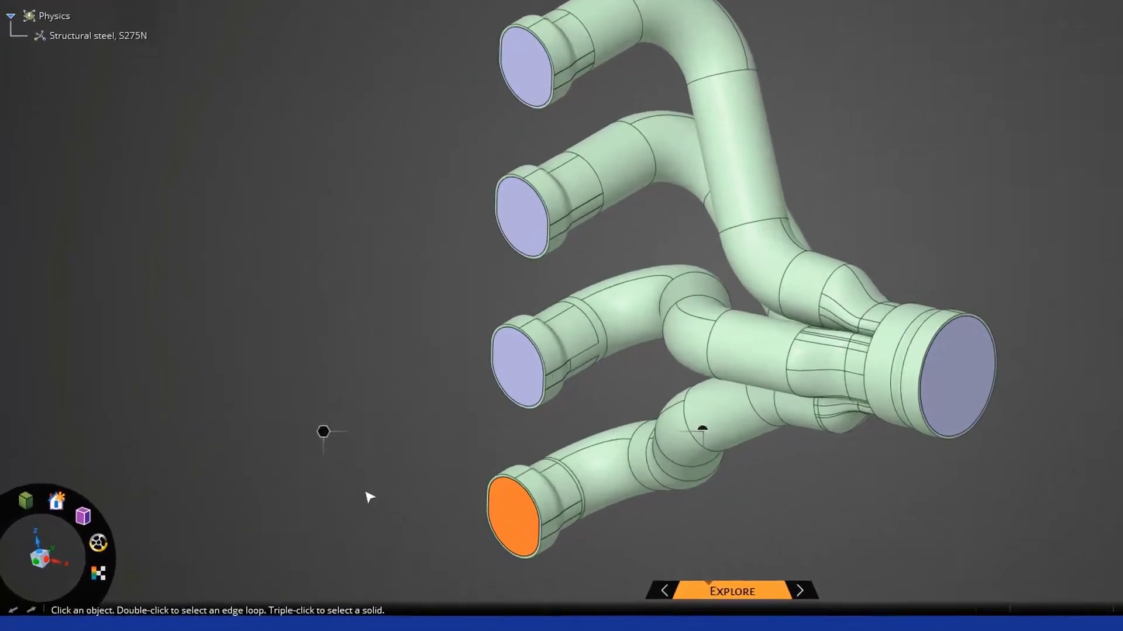
{"action": "right_click", "coordinate": [316, 442]}
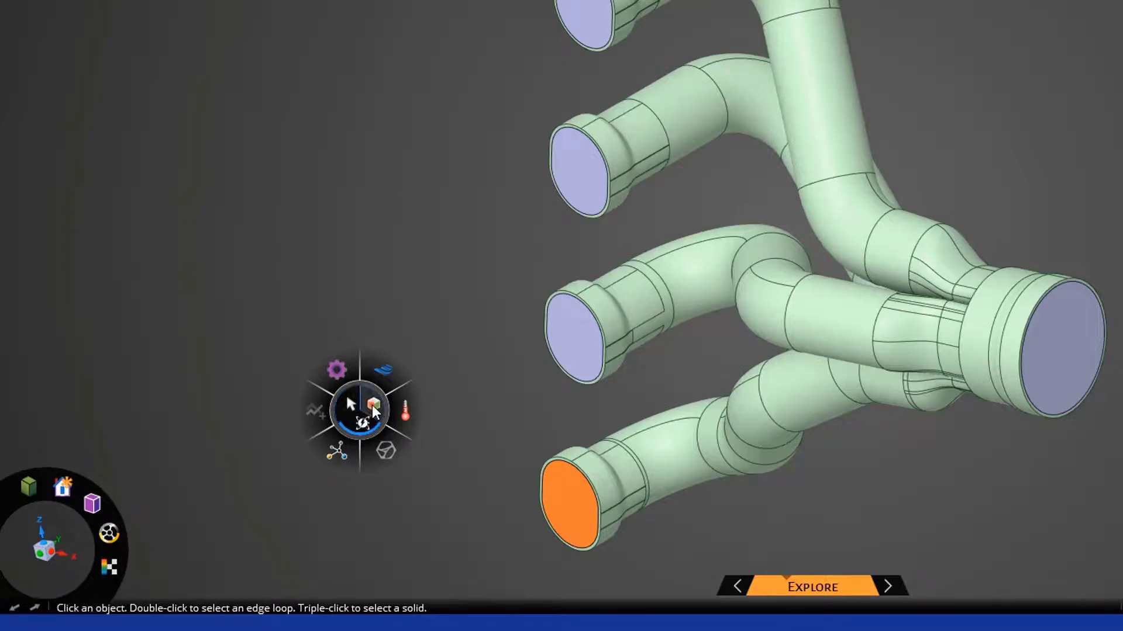
{"action": "left_click", "coordinate": [373, 406]}
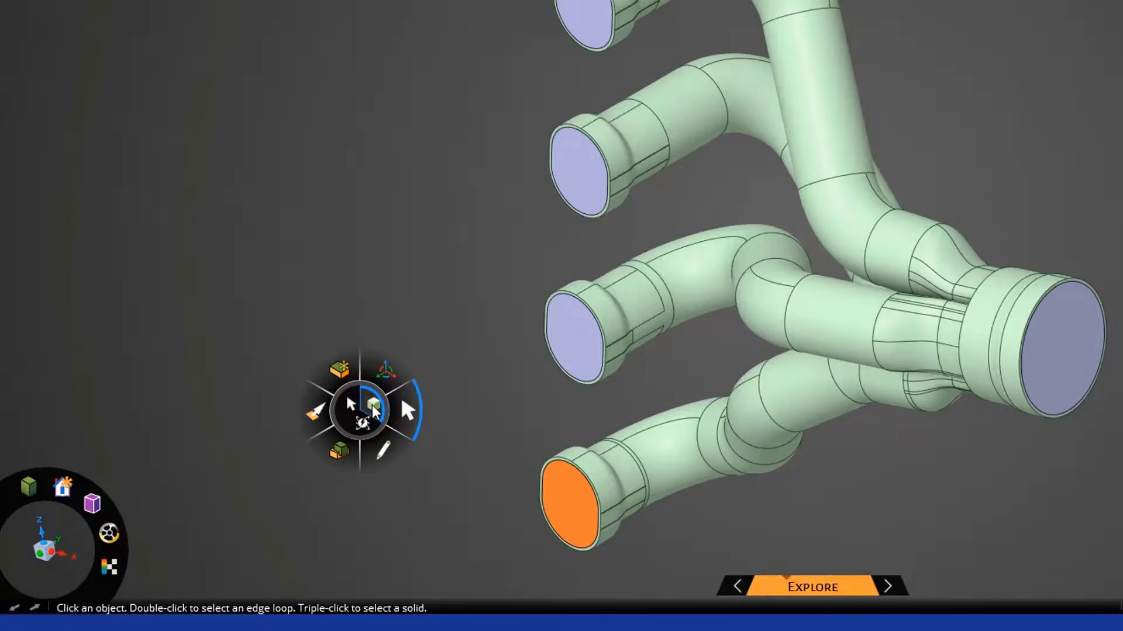
{"action": "left_click", "coordinate": [352, 404]}
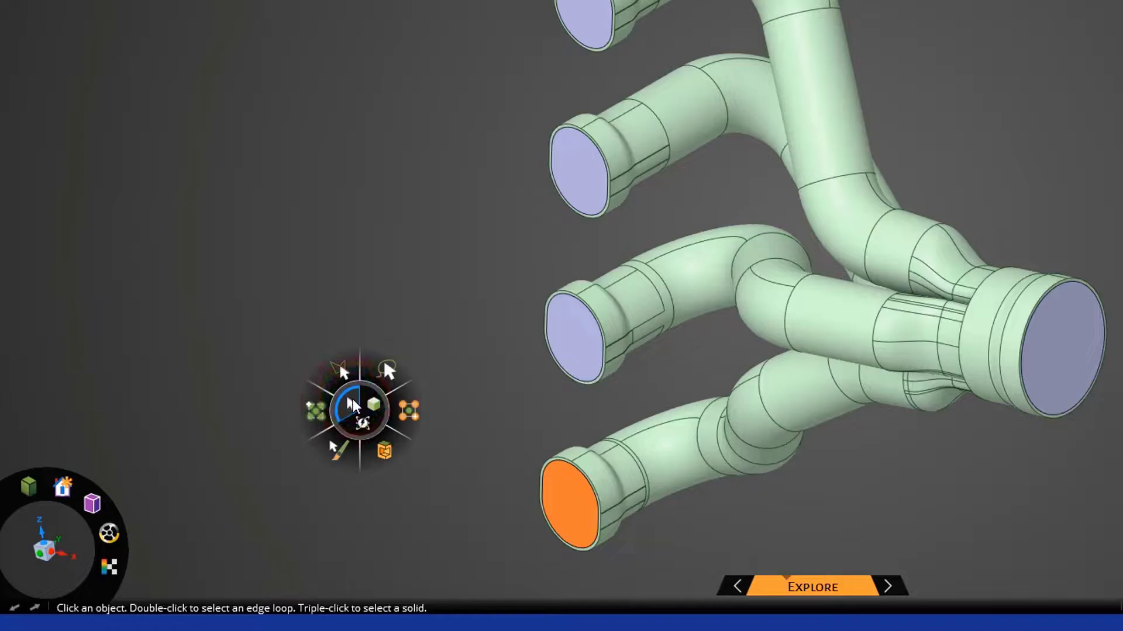
{"action": "left_click", "coordinate": [363, 425]}
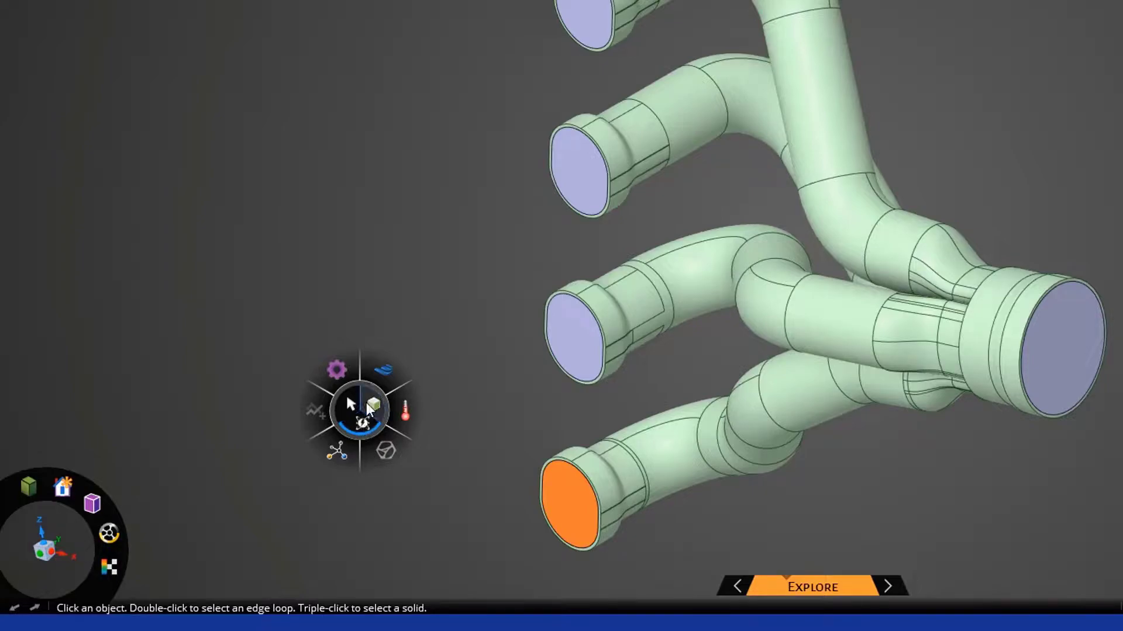
{"action": "mouse_move", "coordinate": [383, 374]}
{"action": "left_click", "coordinate": [404, 330]}
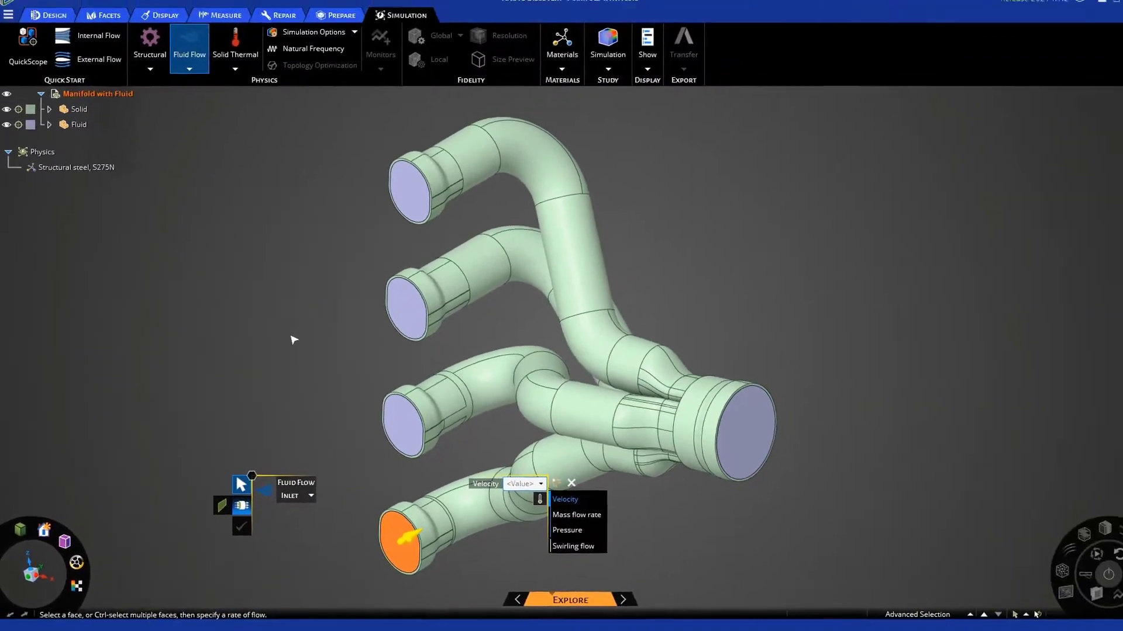
- Consult the overlay help on fluid flow inlets and outlets, and dismiss it
{"action": "key", "text": "F1"}
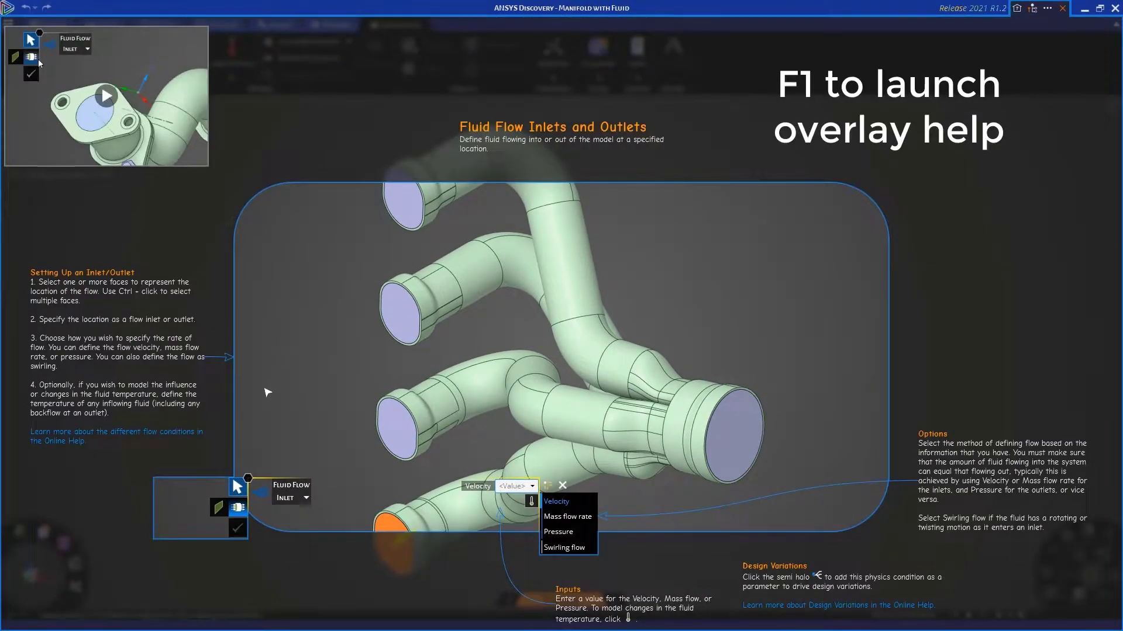
{"action": "mouse_move", "coordinate": [229, 512]}
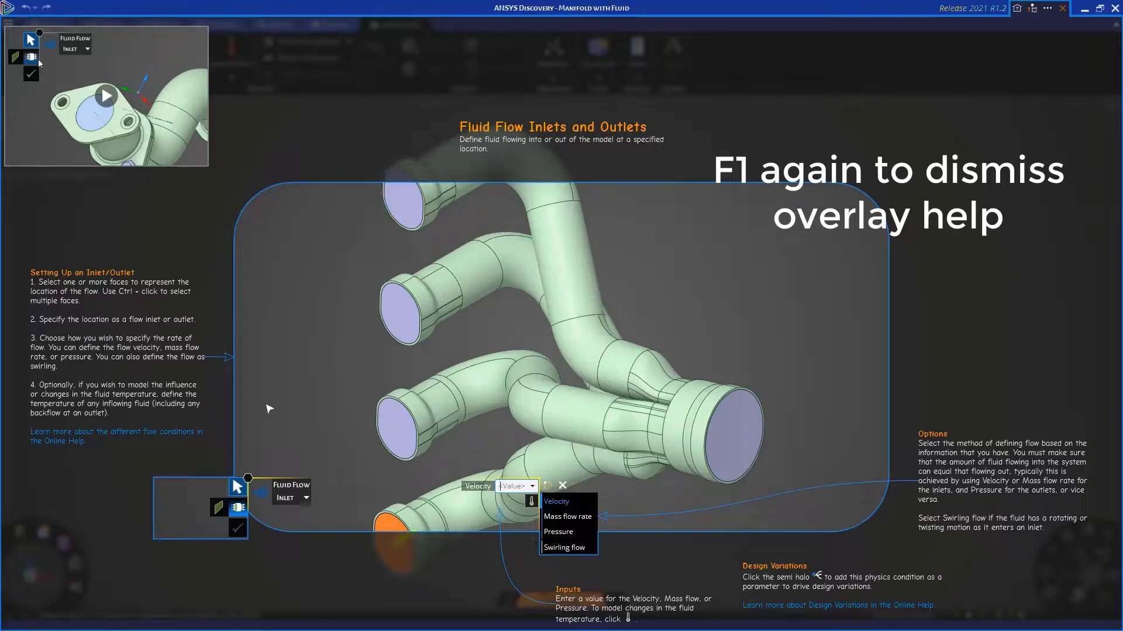
{"action": "key", "text": "F1"}
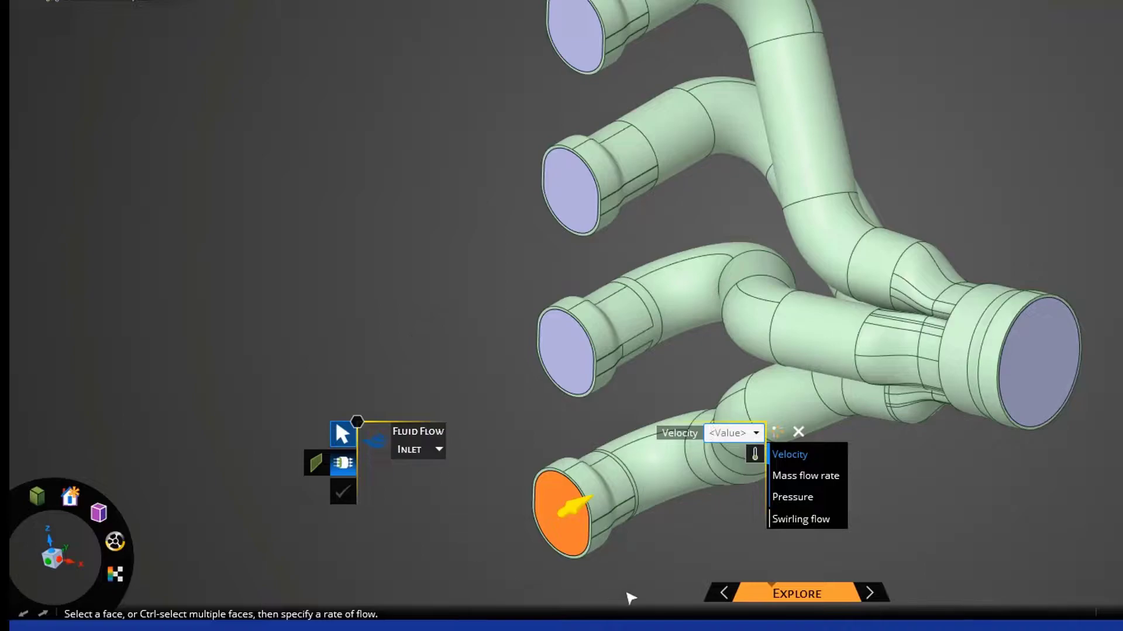
- Define the lowest branch face as a flow inlet with a mass flow rate of 0.01 kg/s
{"action": "left_click", "coordinate": [795, 475]}
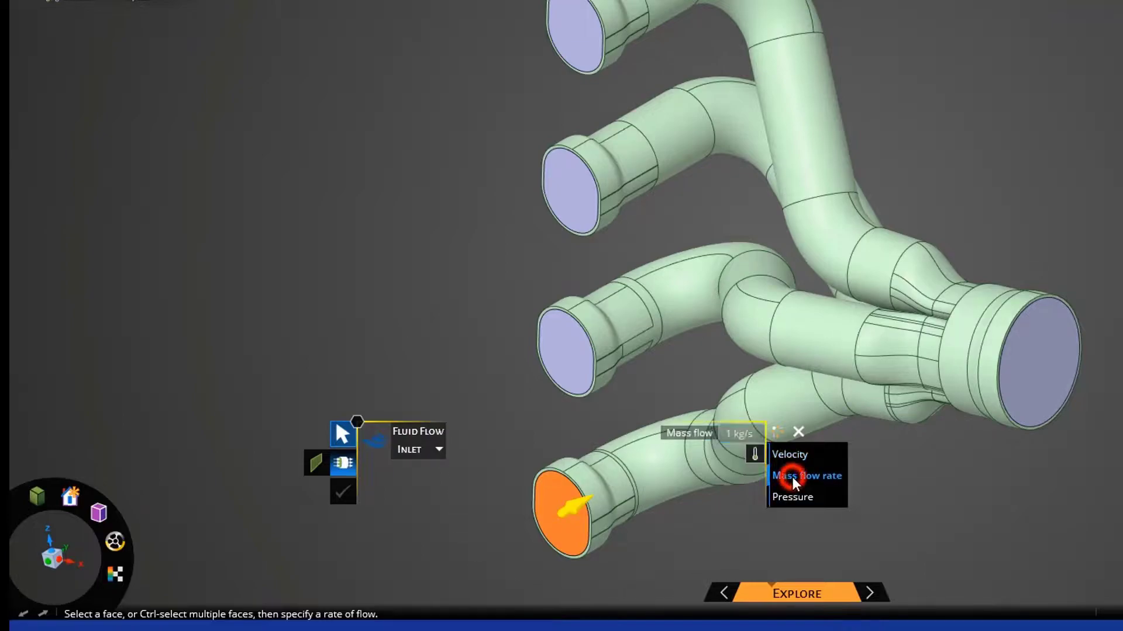
{"action": "left_click", "coordinate": [730, 433]}
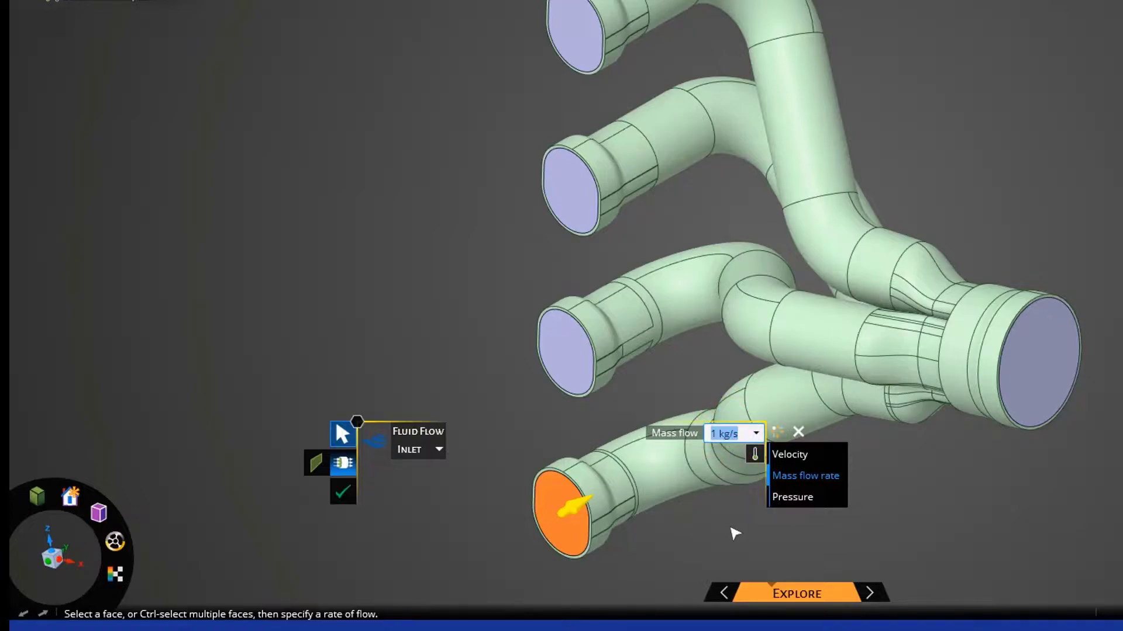
{"action": "type", "text": "0.01"}
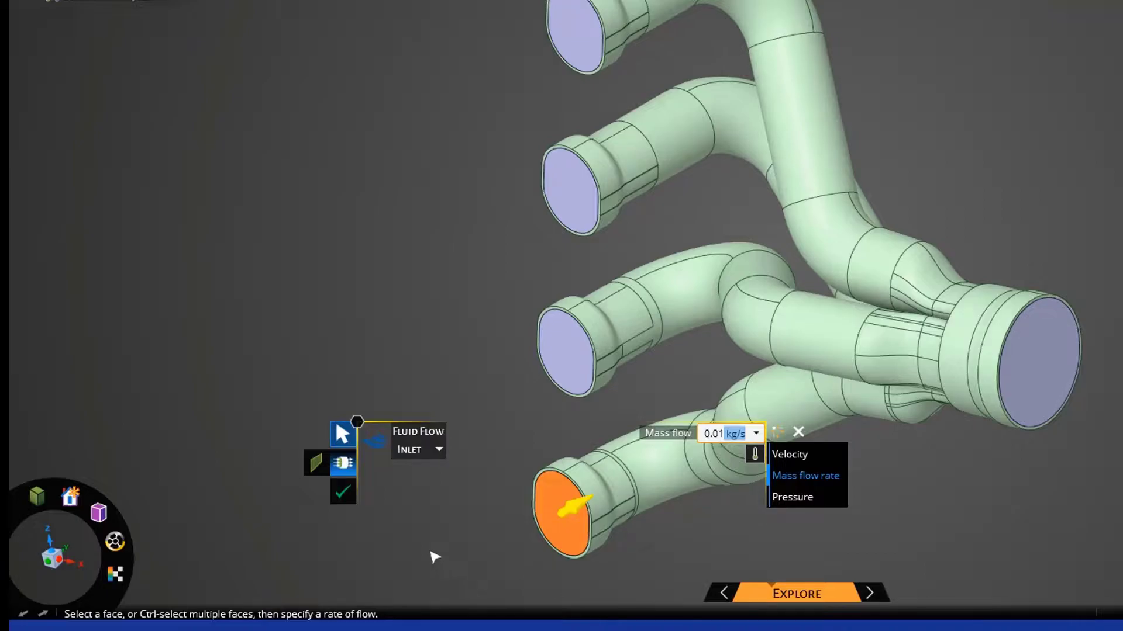
{"action": "left_click", "coordinate": [342, 492]}
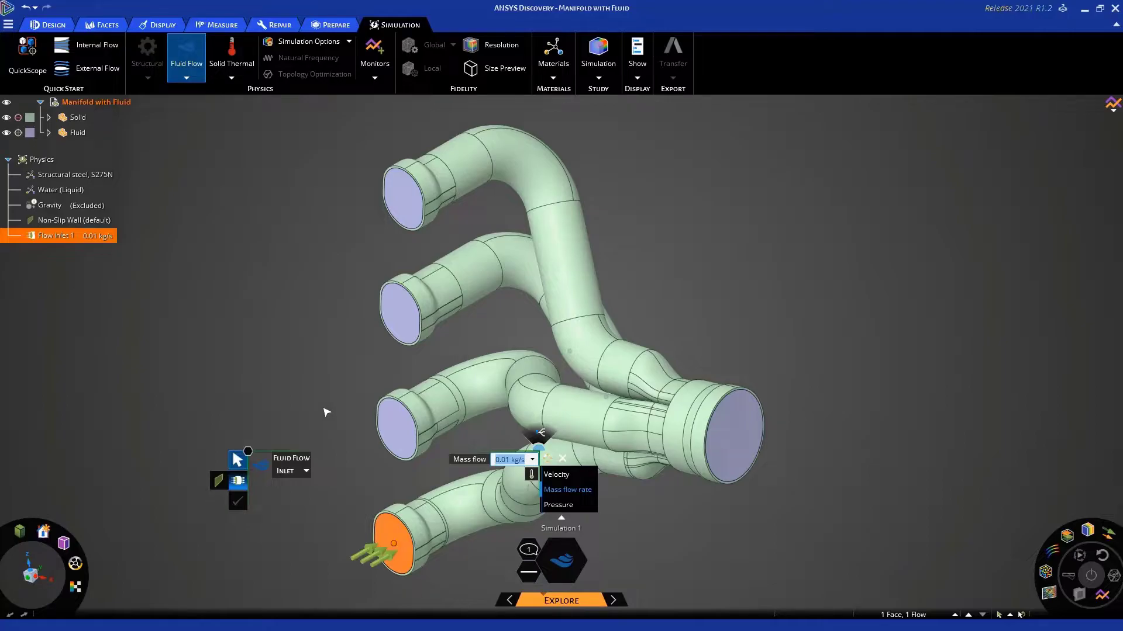
- Add a separate 0.01 kg/s mass flow inlet on each of the three remaining branch end faces
{"action": "left_click", "coordinate": [392, 420]}
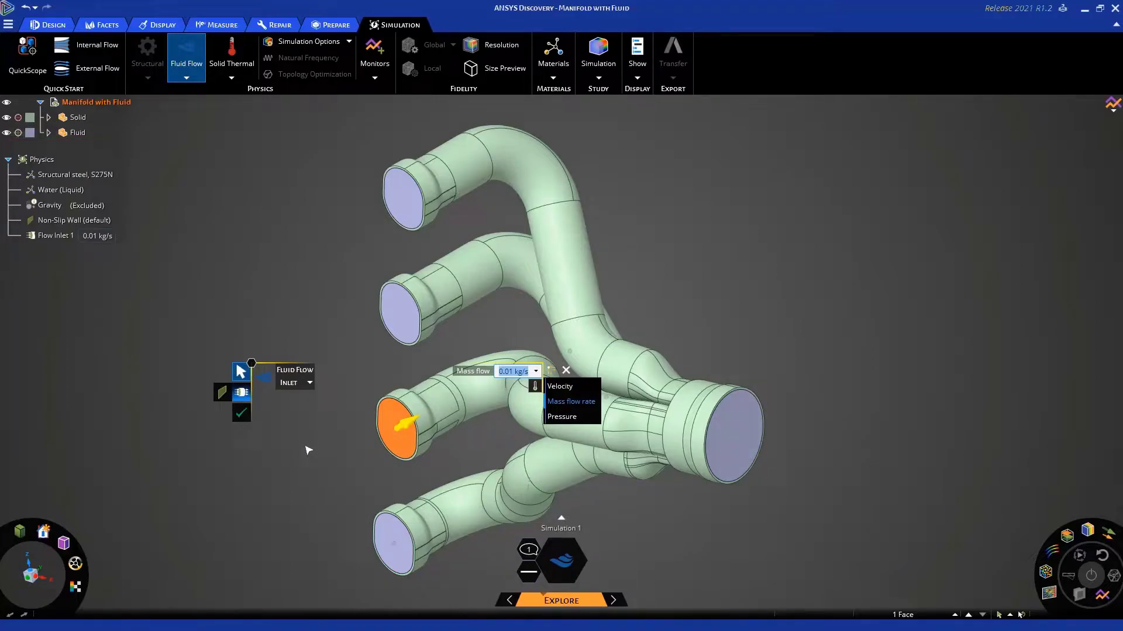
{"action": "left_click", "coordinate": [241, 413]}
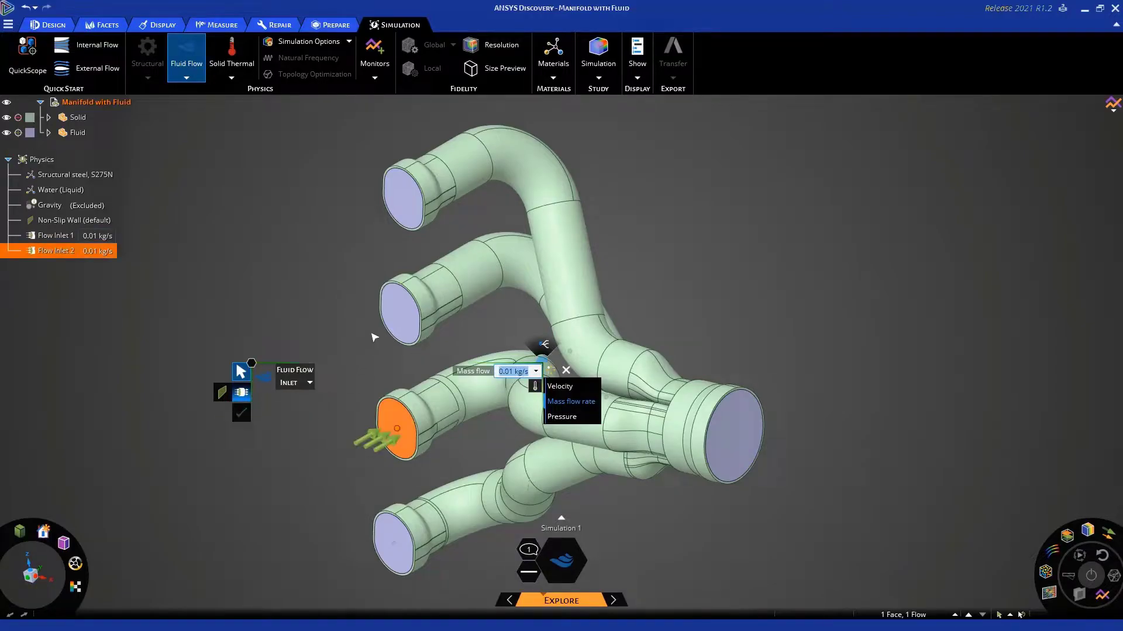
{"action": "left_click", "coordinate": [397, 310]}
{"action": "left_click", "coordinate": [244, 297]}
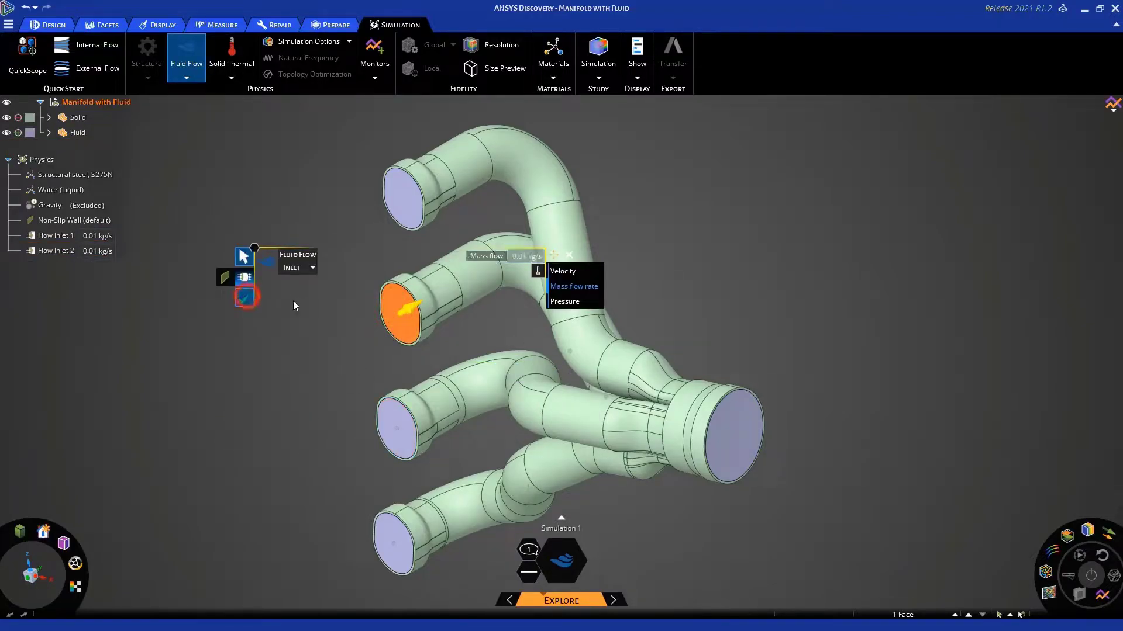
{"action": "left_click", "coordinate": [405, 204]}
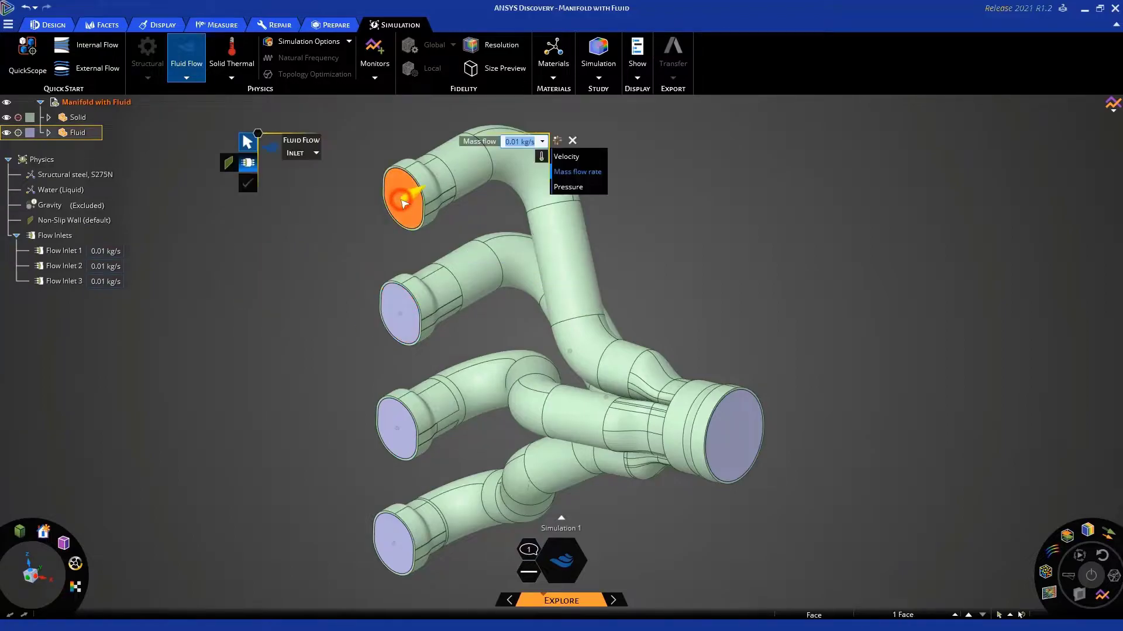
{"action": "left_click", "coordinate": [248, 183]}
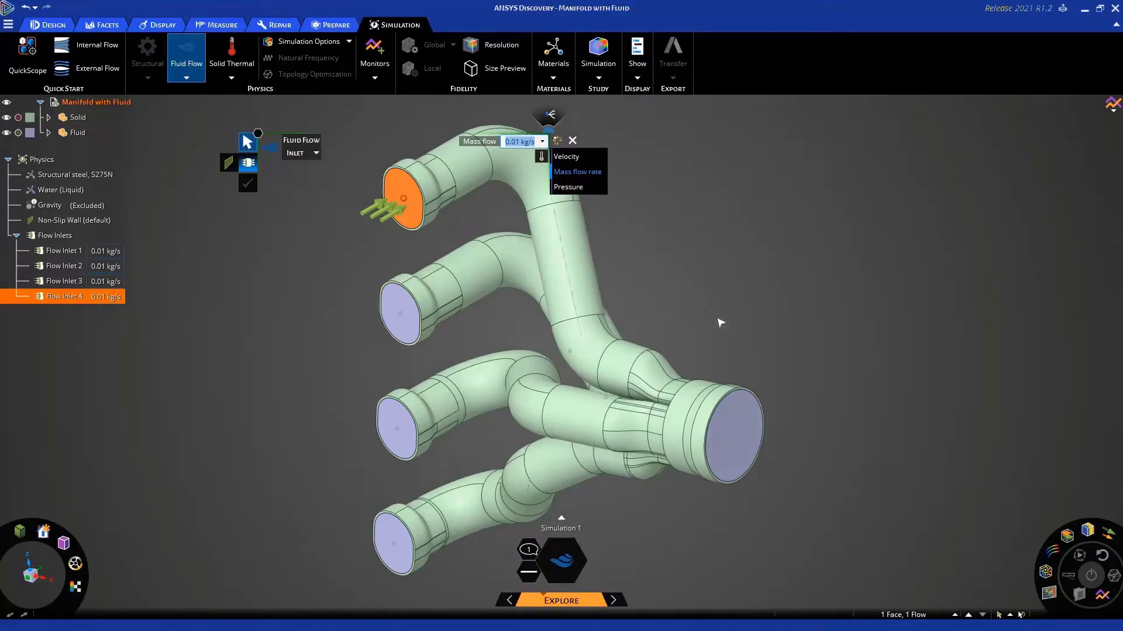
- Define the large collector end face as a flow outlet with a pressure of 0 Pa
{"action": "left_click", "coordinate": [743, 412]}
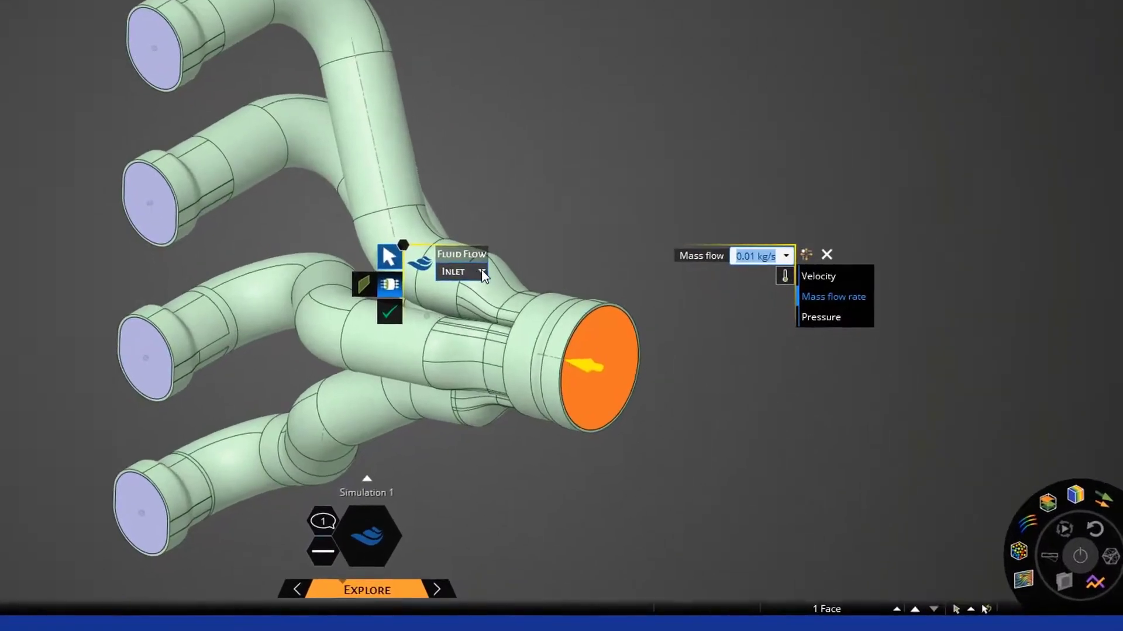
{"action": "left_click", "coordinate": [643, 363]}
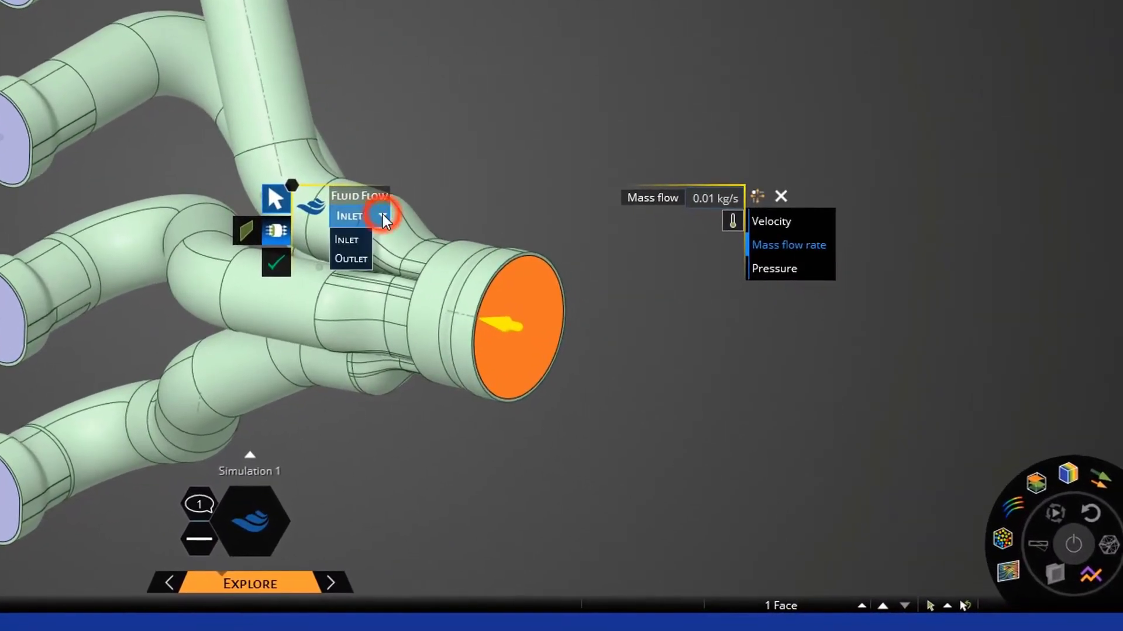
{"action": "left_click", "coordinate": [352, 259]}
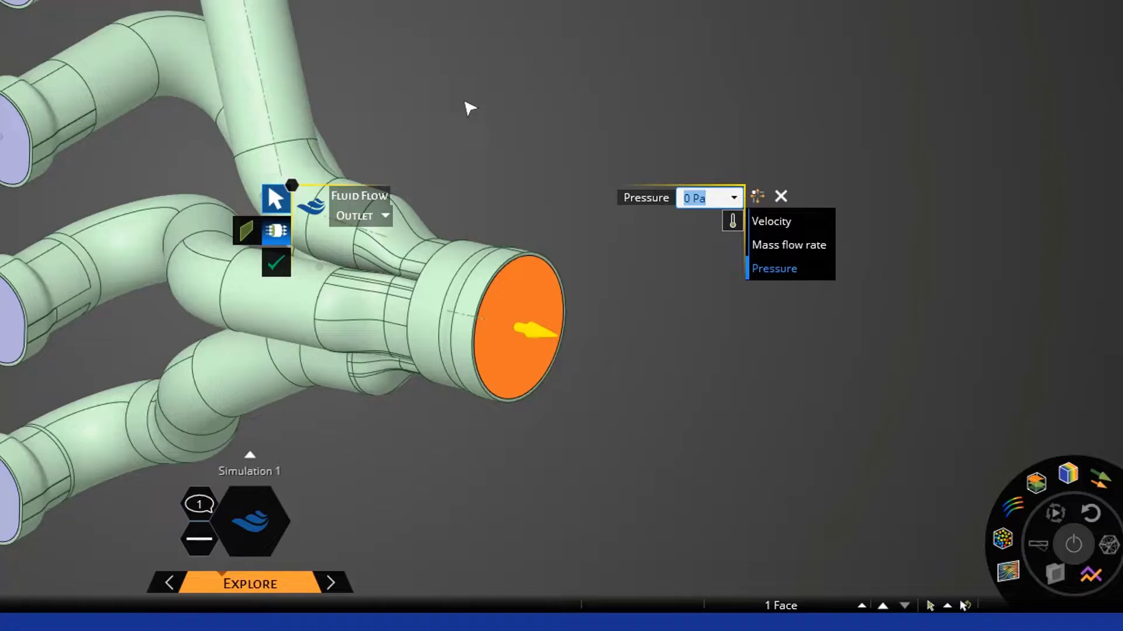
{"action": "left_click", "coordinate": [276, 263]}
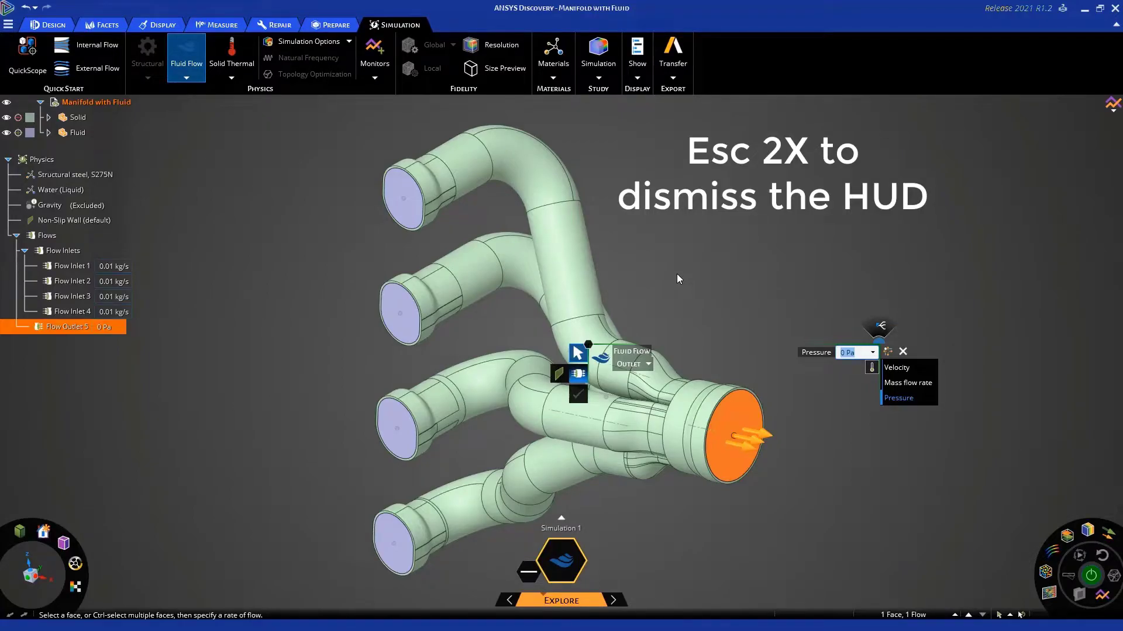
{"action": "key", "text": "Escape"}
{"action": "key", "text": "Escape"}
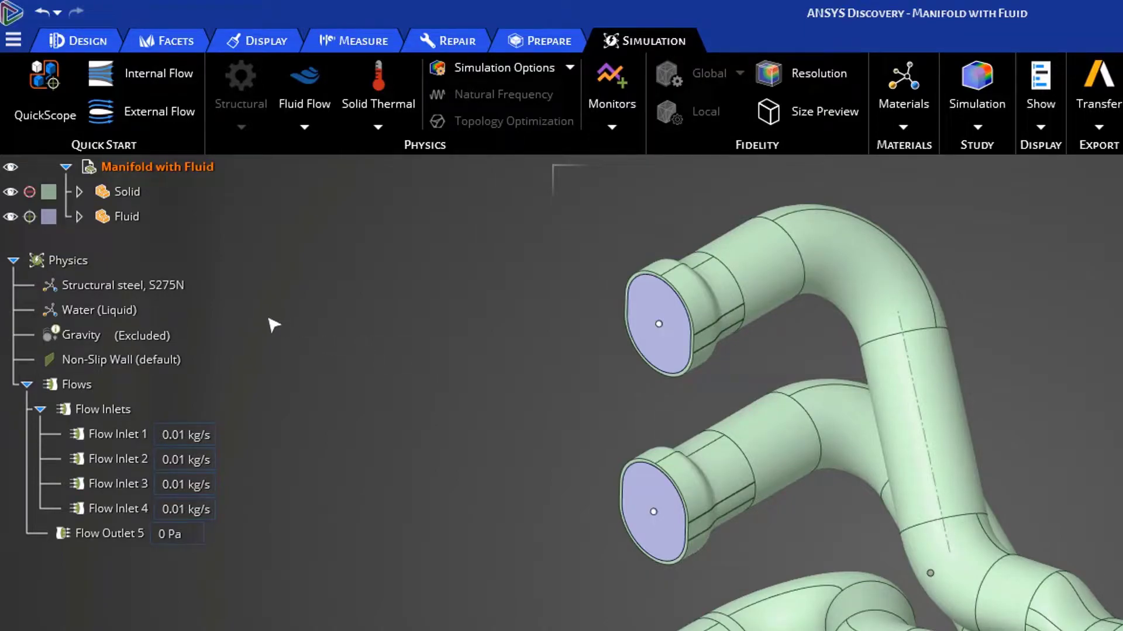
- Change the fluid body's material from Water to Air
{"action": "left_click", "coordinate": [119, 312]}
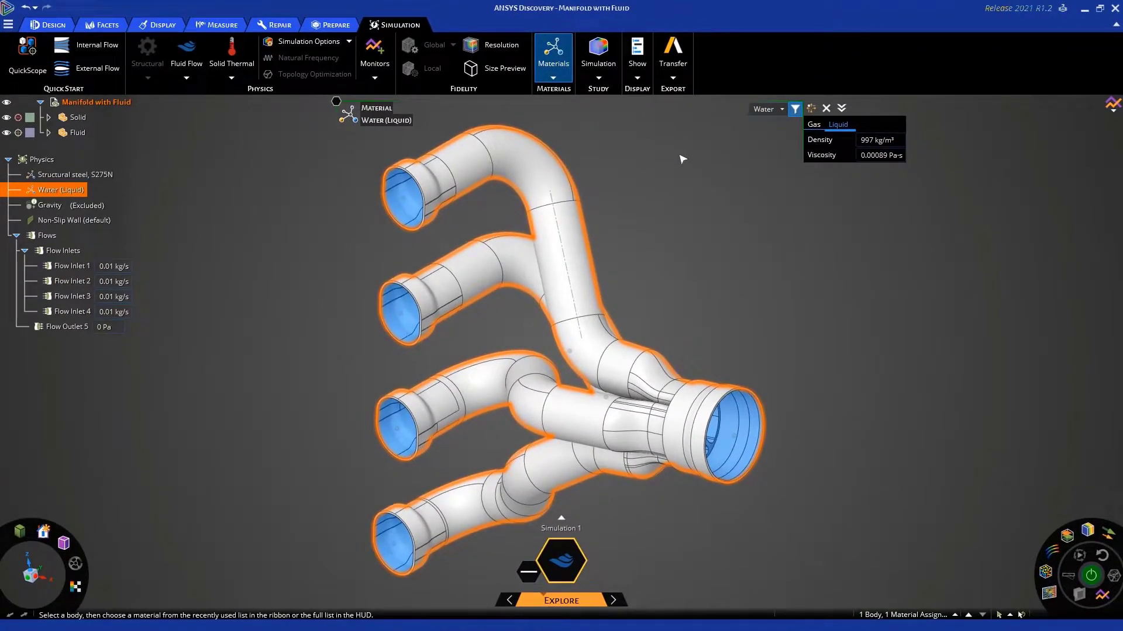
{"action": "left_click", "coordinate": [781, 110]}
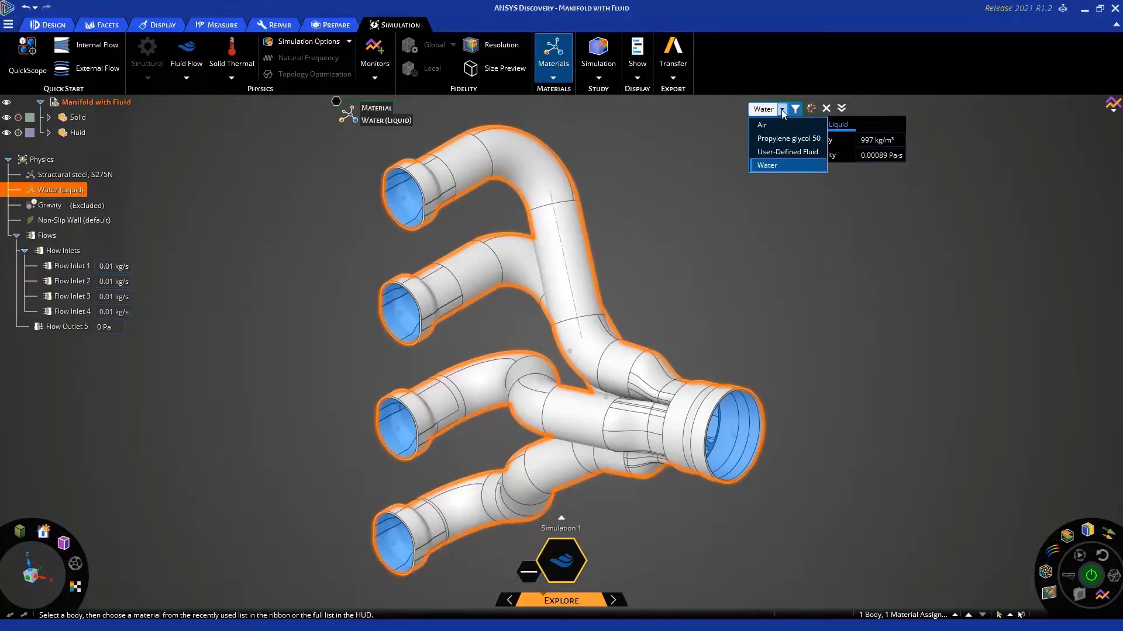
{"action": "left_click", "coordinate": [761, 124]}
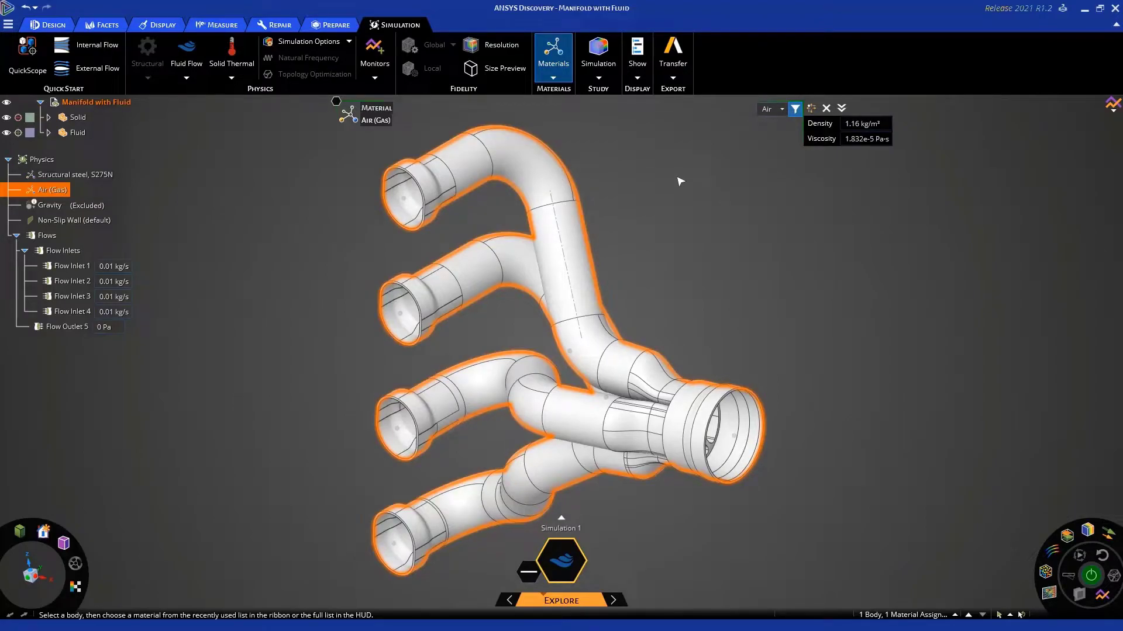
{"action": "key", "text": "Escape"}
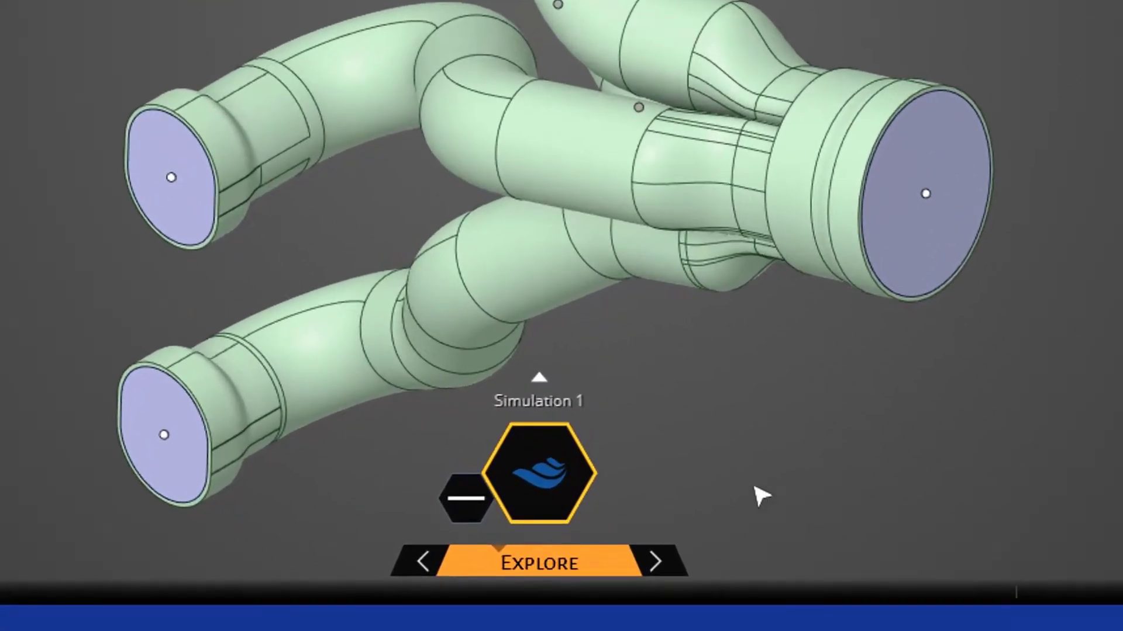
- Check the resolvable feature size at the outlet end with Size Preview, and turn the preview off
{"action": "mouse_move", "coordinate": [502, 555]}
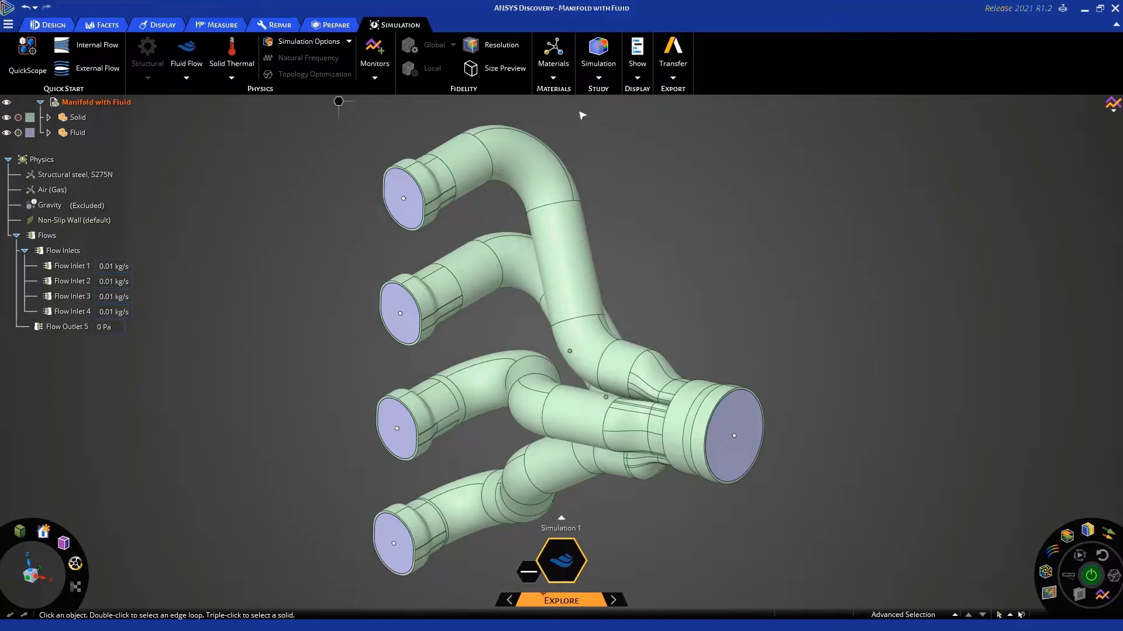
{"action": "left_click", "coordinate": [511, 71]}
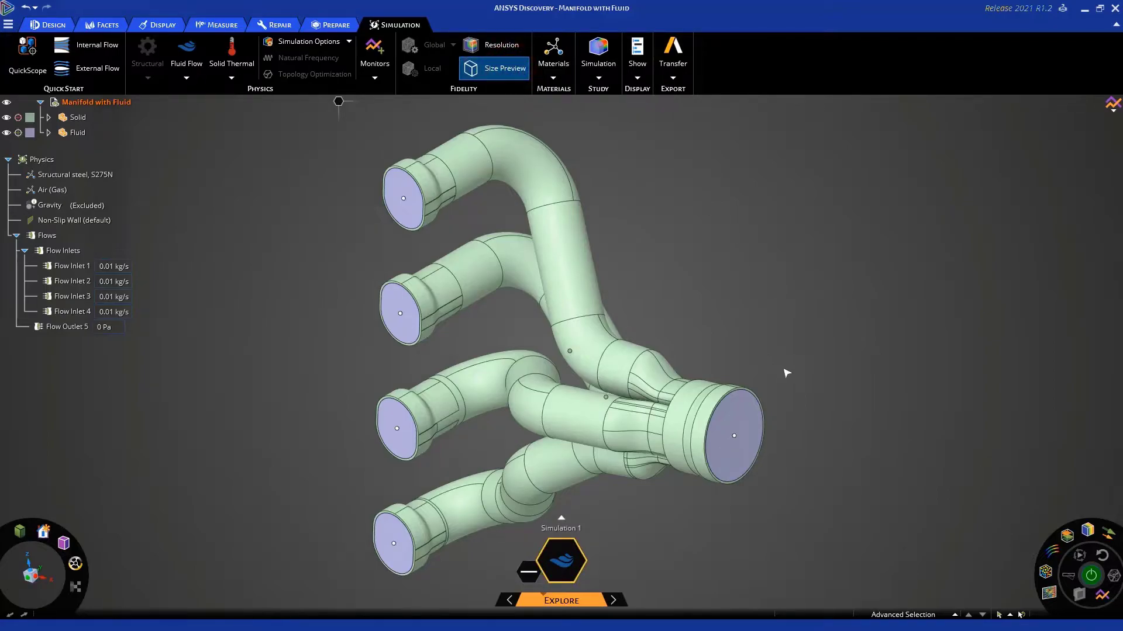
{"action": "left_click", "coordinate": [731, 425]}
{"action": "scroll", "coordinate": [731, 425], "scroll_direction": "up", "scroll_amount": 5}
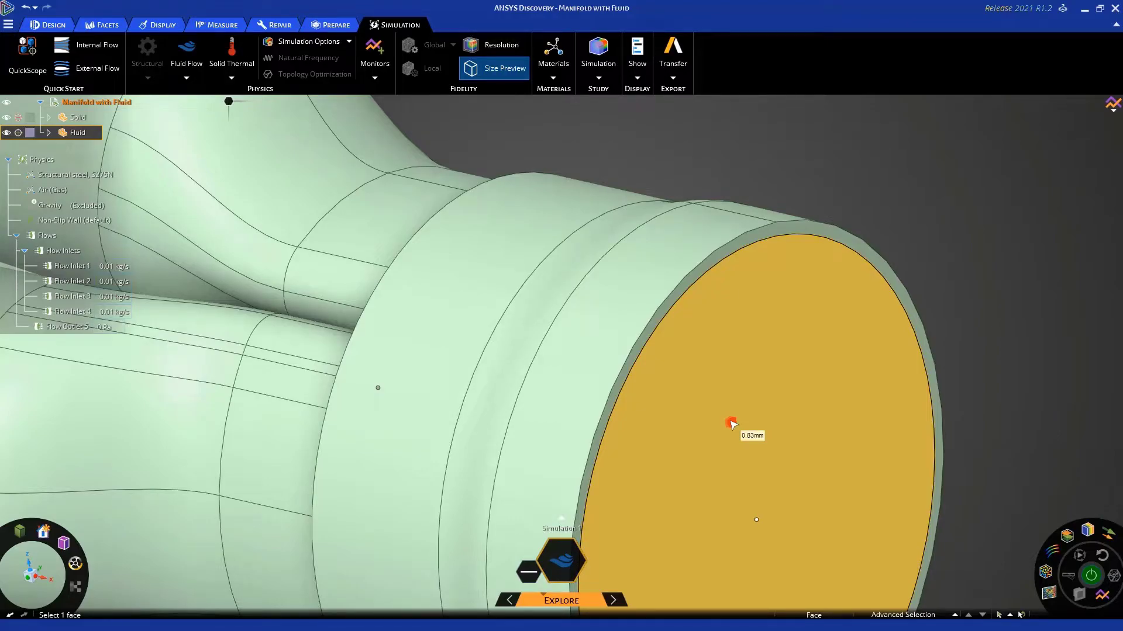
{"action": "scroll", "coordinate": [730, 423], "scroll_direction": "down", "scroll_amount": 8}
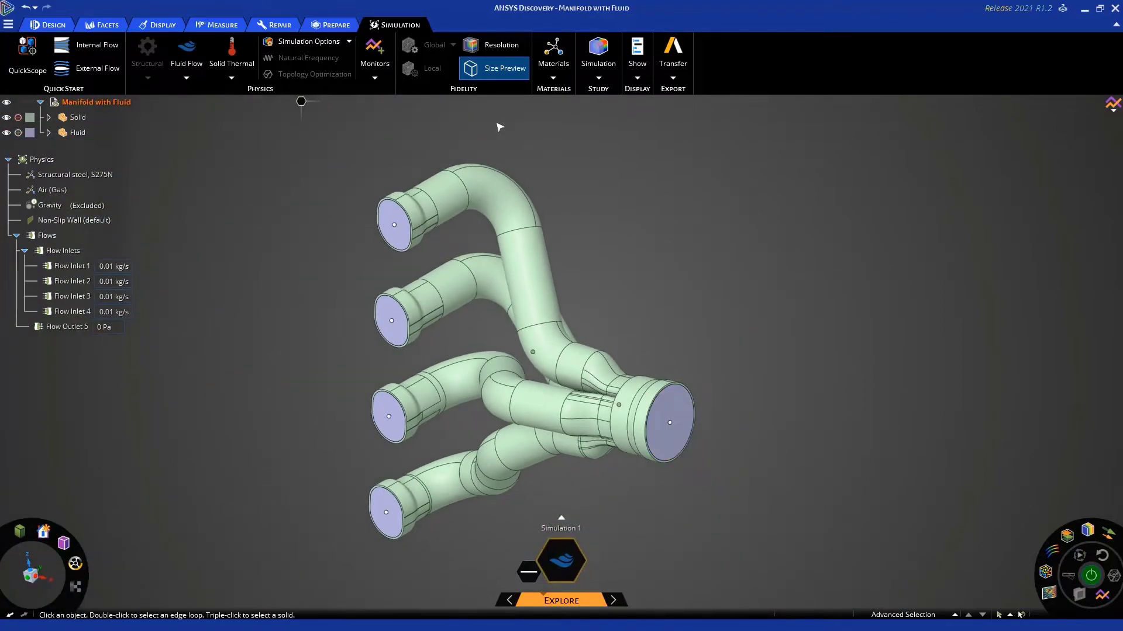
{"action": "left_click", "coordinate": [502, 69]}
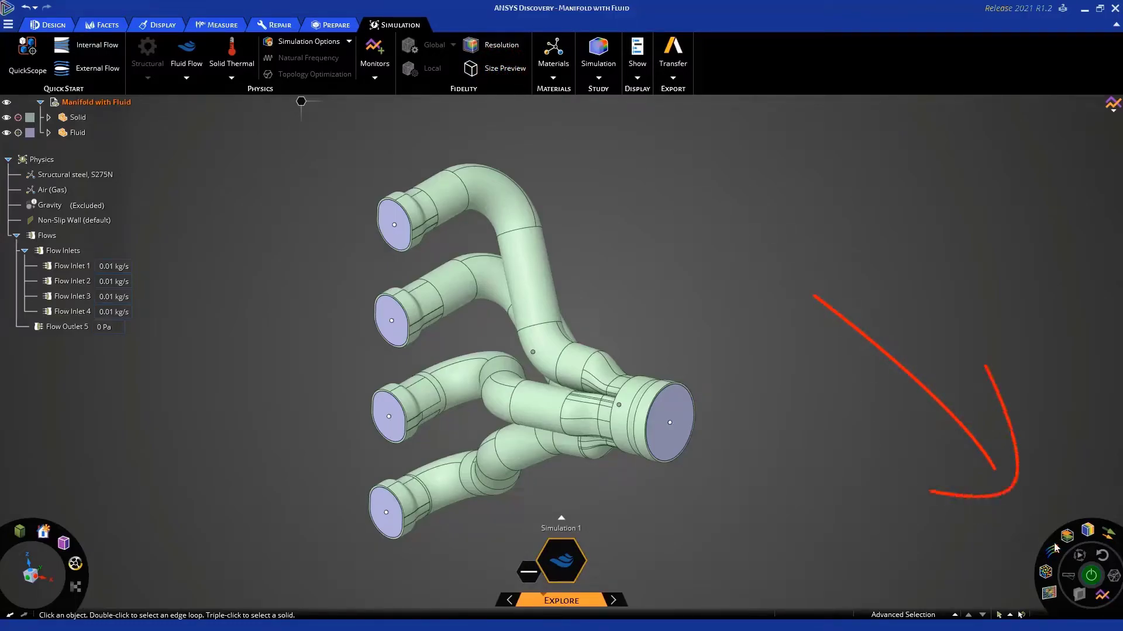
- Start the live simulation and make the manifold body transparent from its collector ring face
{"action": "left_click", "coordinate": [1091, 576]}
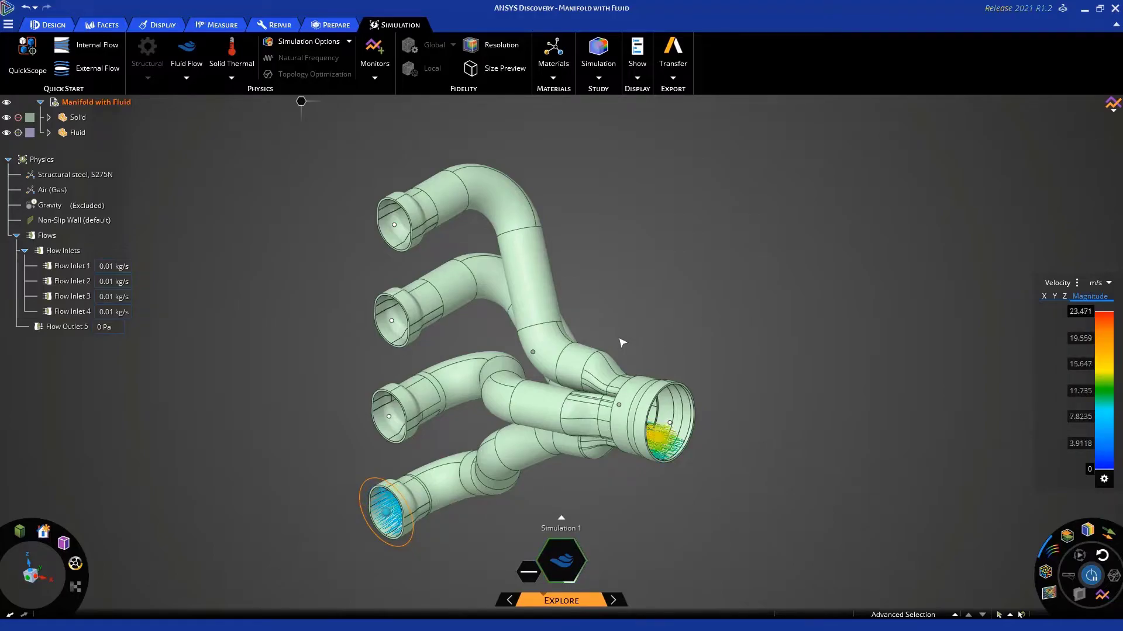
{"action": "scroll", "coordinate": [619, 339], "scroll_direction": "up", "scroll_amount": 2}
{"action": "middle_click_drag", "start_coordinate": [673, 318], "coordinate": [712, 303], "text": "shift"}
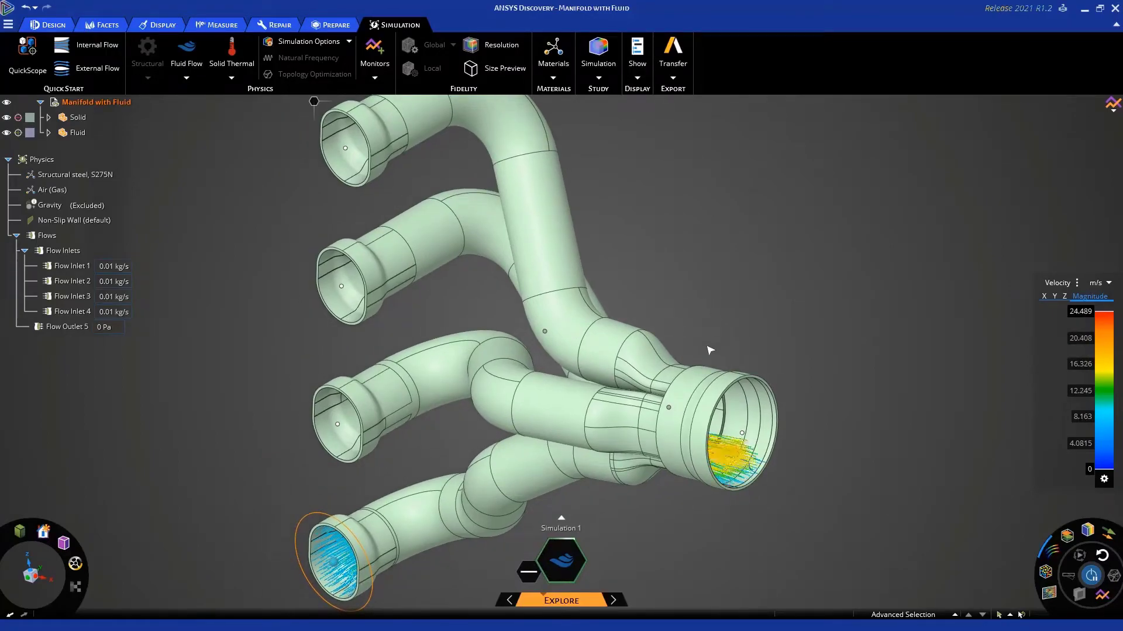
{"action": "left_click", "coordinate": [699, 376]}
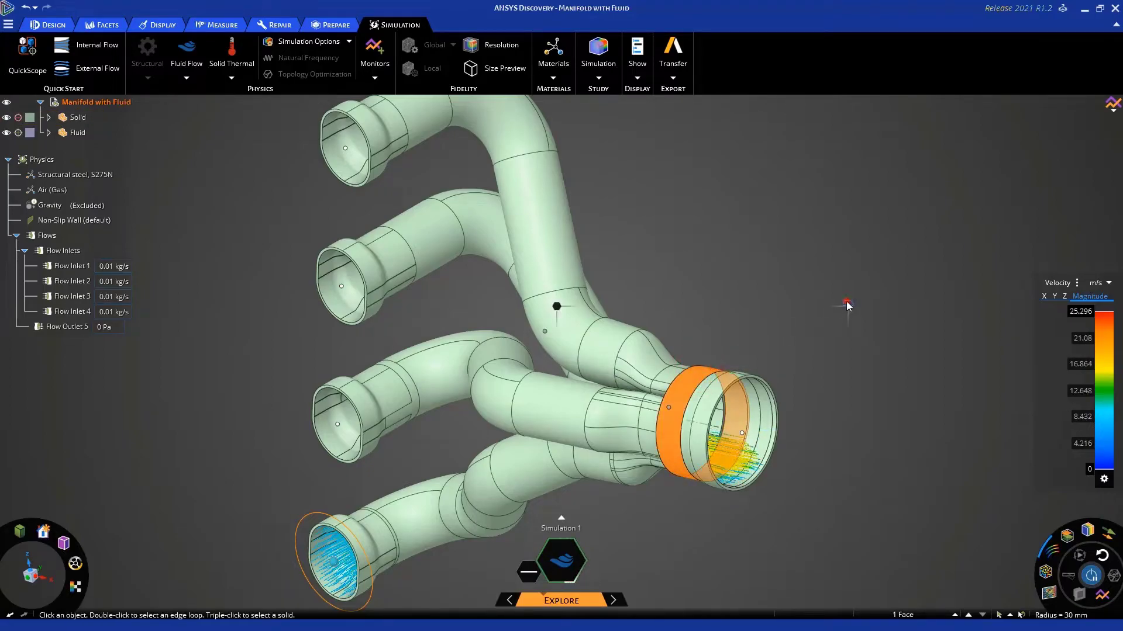
{"action": "left_click", "coordinate": [861, 293]}
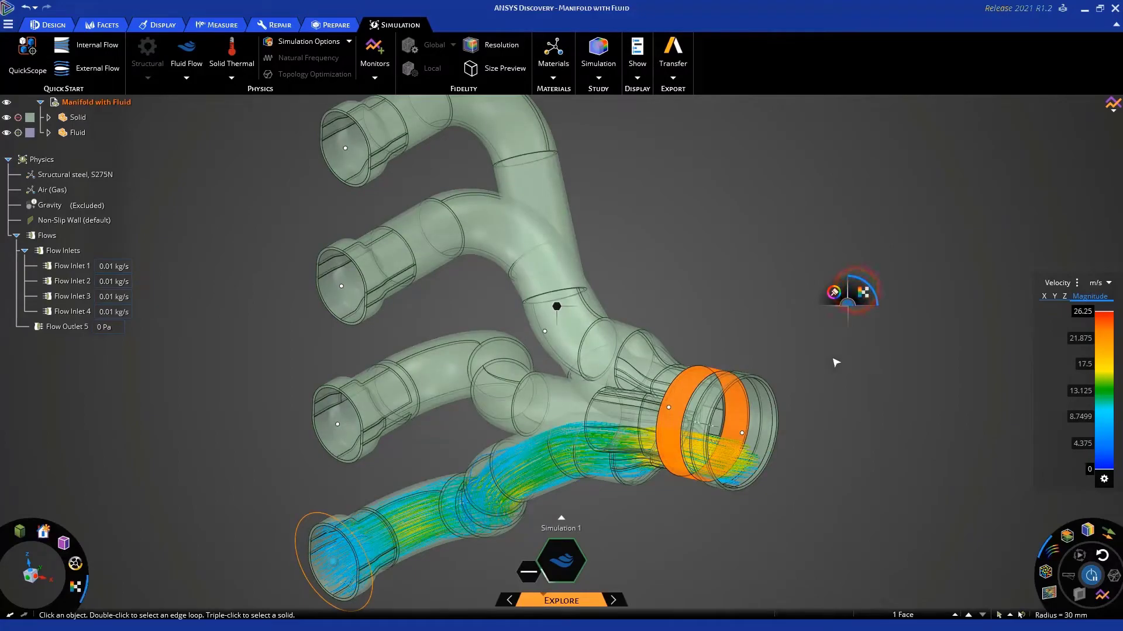
{"action": "left_click", "coordinate": [861, 366]}
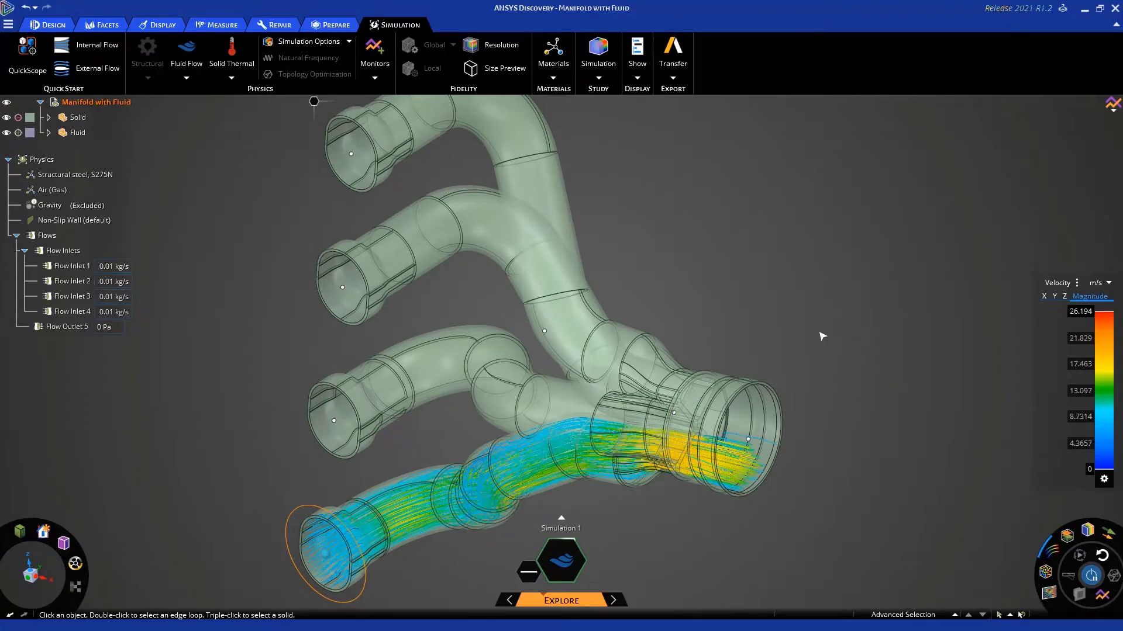
- Move the streamline source from the lowest inlet up through the third branch and centre it on the second-highest inlet
{"action": "scroll", "coordinate": [821, 334], "scroll_direction": "down", "scroll_amount": 2}
{"action": "middle_click_drag", "start_coordinate": [797, 280], "coordinate": [766, 297], "text": "shift"}
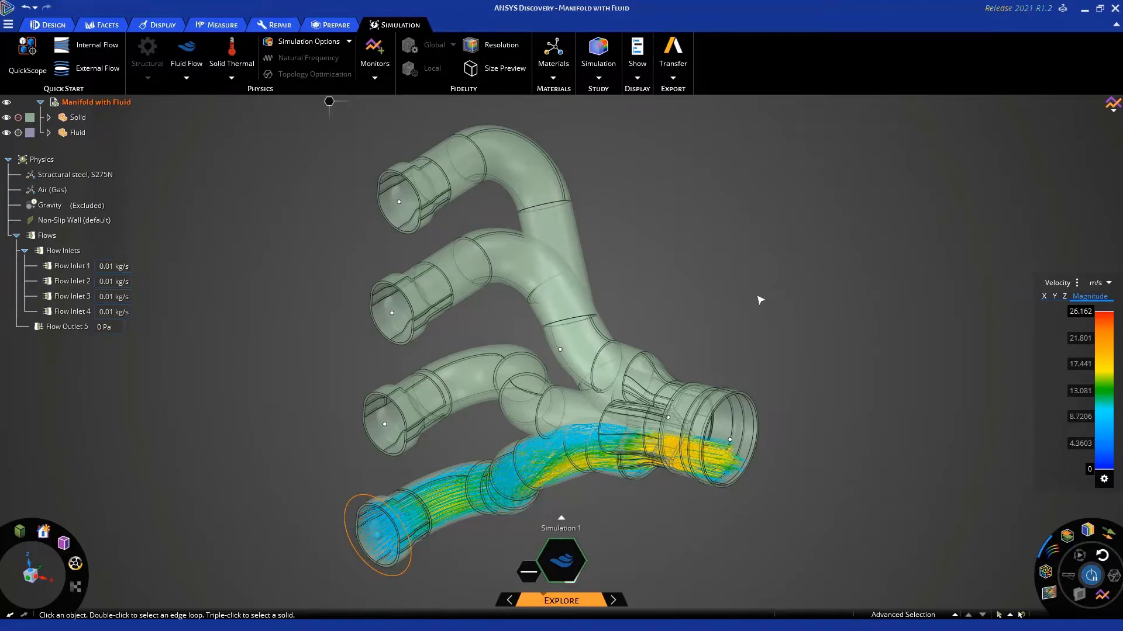
{"action": "middle_click_drag", "start_coordinate": [756, 309], "coordinate": [764, 287]}
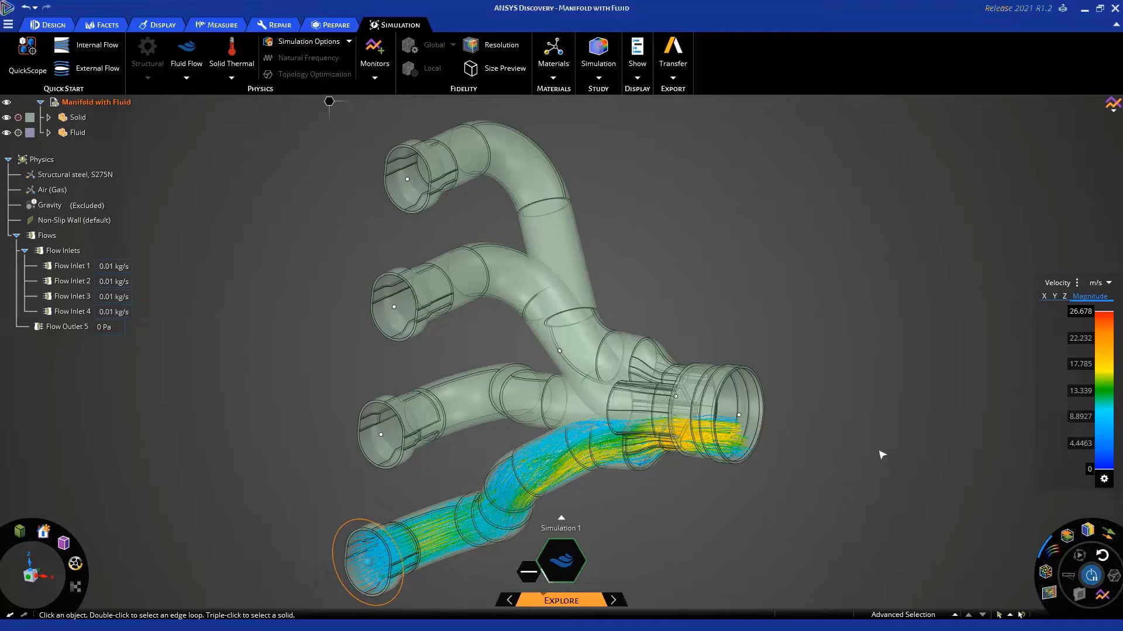
{"action": "mouse_move", "coordinate": [366, 563]}
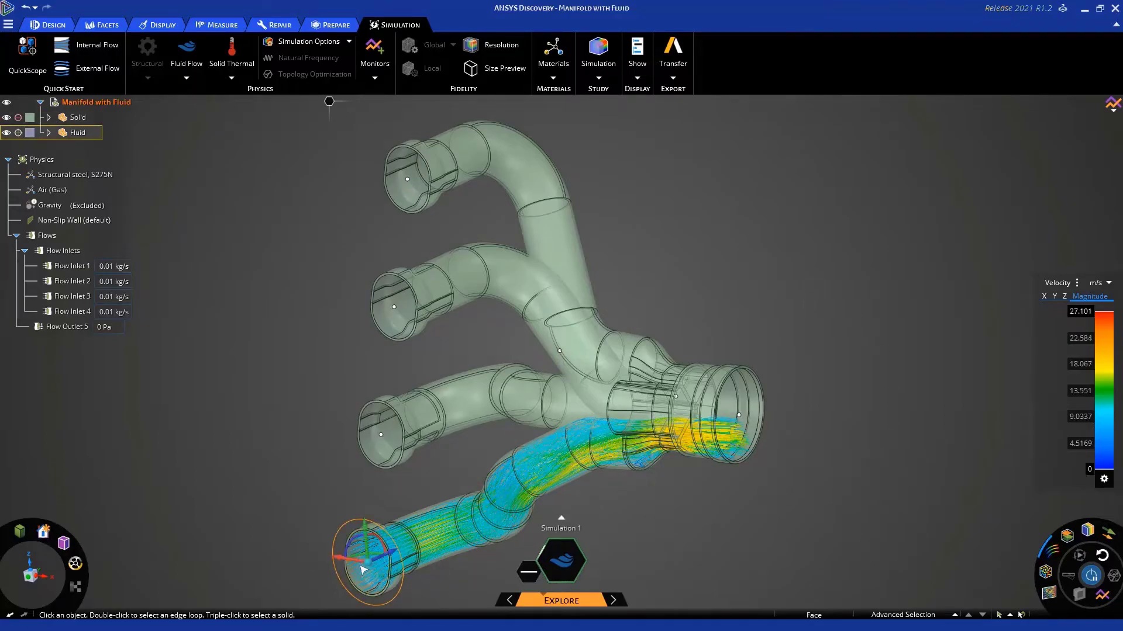
{"action": "left_click_drag", "start_coordinate": [363, 527], "coordinate": [378, 442]}
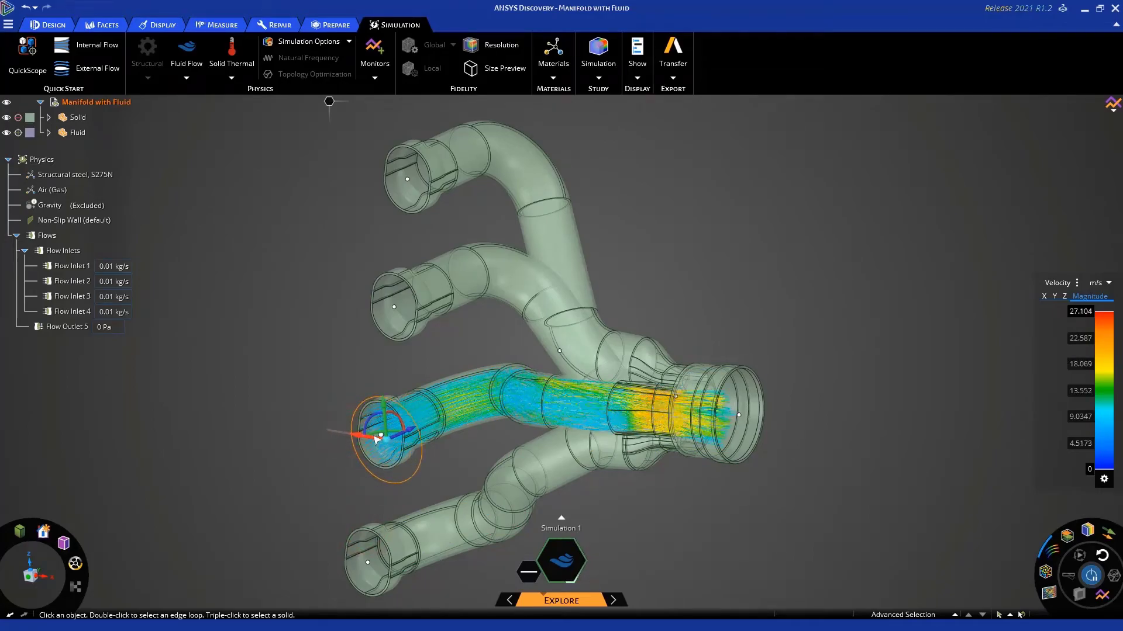
{"action": "left_click_drag", "start_coordinate": [381, 406], "coordinate": [385, 273]}
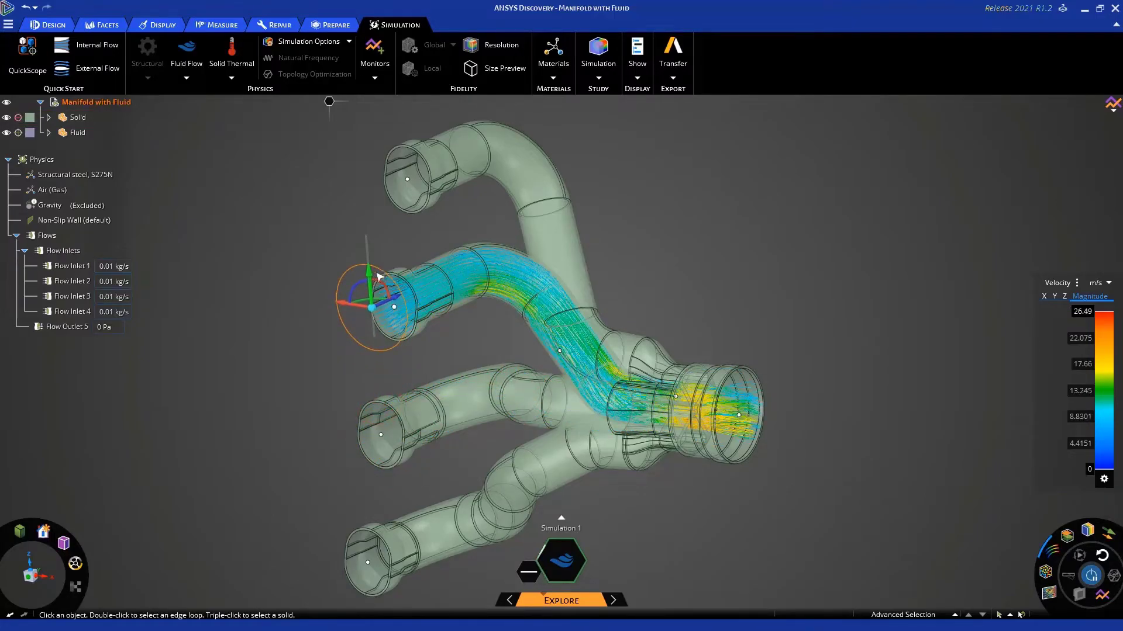
{"action": "left_click_drag", "start_coordinate": [351, 311], "coordinate": [378, 312]}
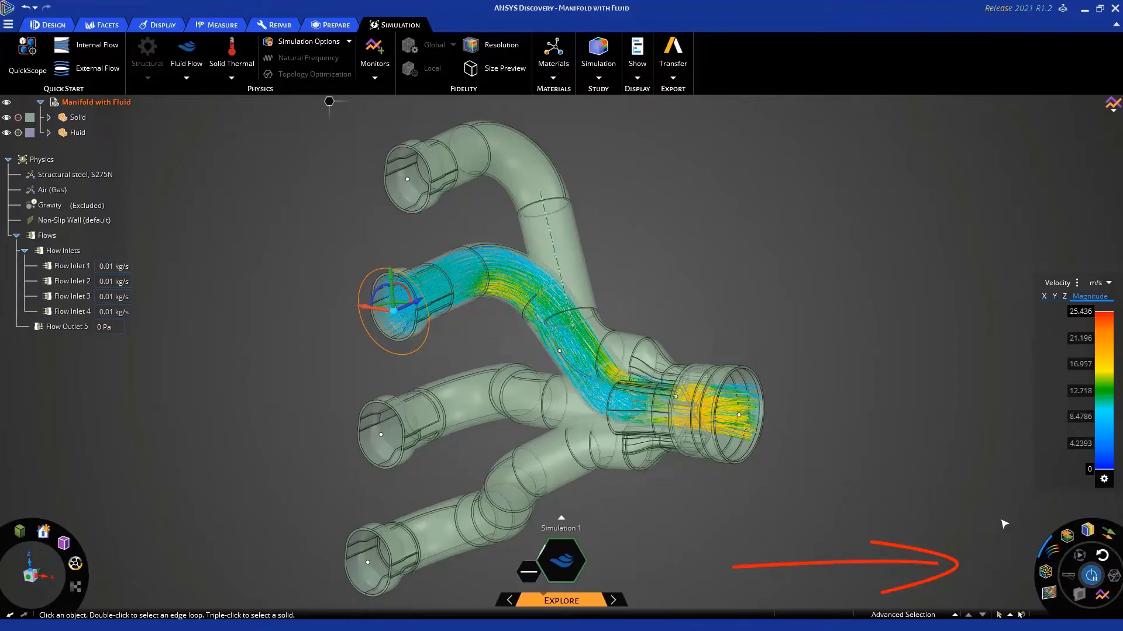
- Replace the streamlines with contours and show Static Pressure as the result variable
{"action": "left_click", "coordinate": [1053, 556]}
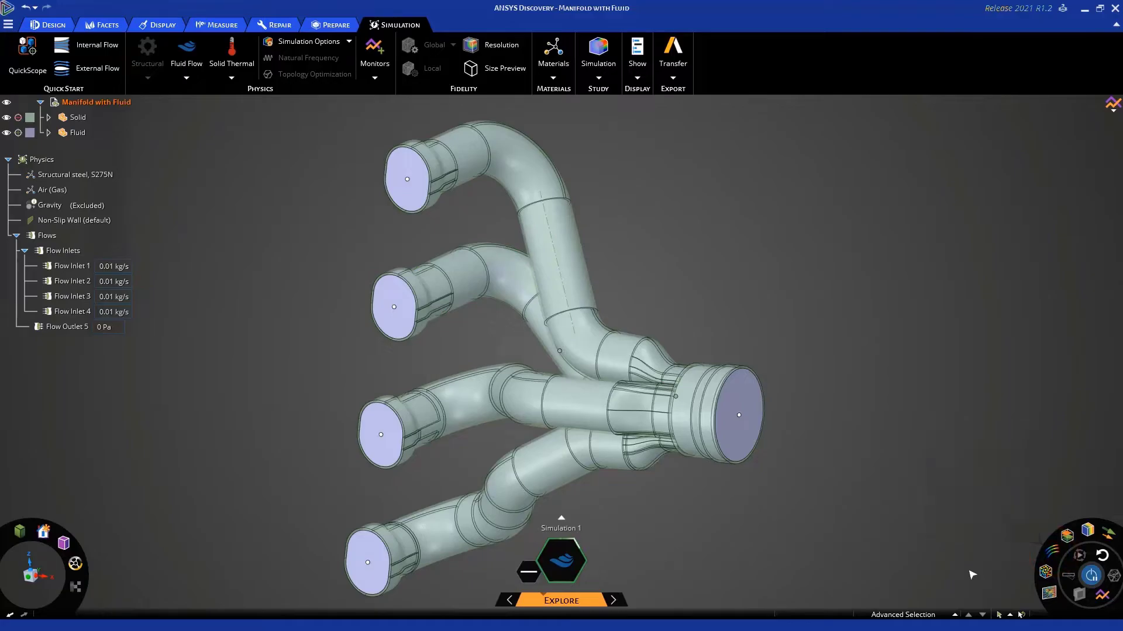
{"action": "left_click", "coordinate": [1088, 530]}
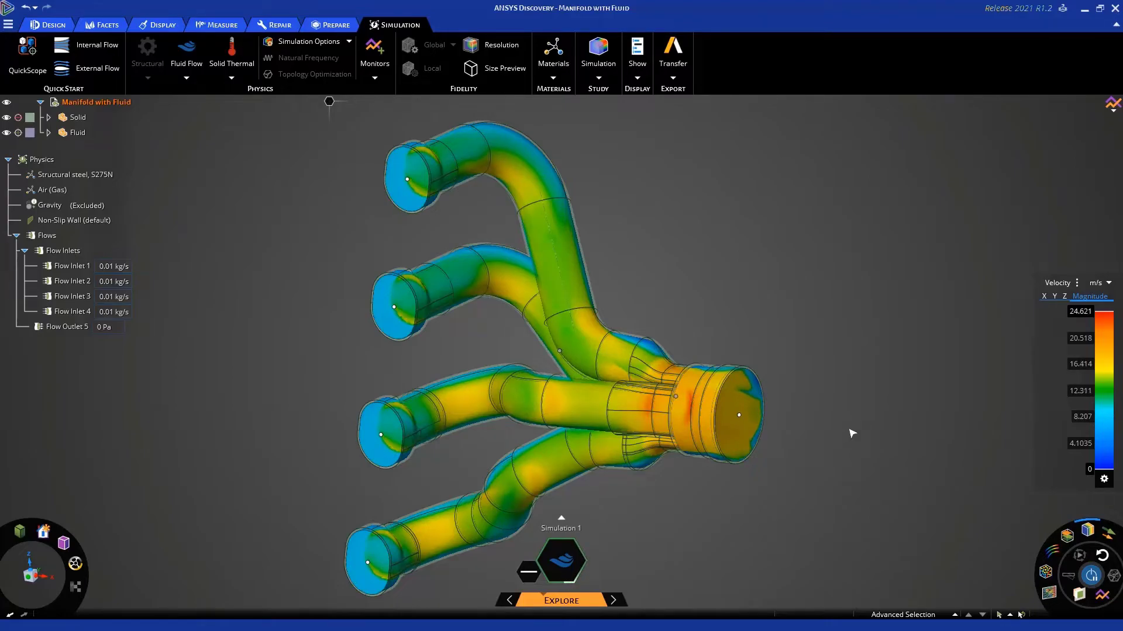
{"action": "mouse_move", "coordinate": [815, 481]}
{"action": "middle_mouse_down"}
{"action": "mouse_move", "coordinate": [827, 408]}
{"action": "mouse_move", "coordinate": [797, 466]}
{"action": "mouse_move", "coordinate": [808, 487]}
{"action": "middle_mouse_up"}
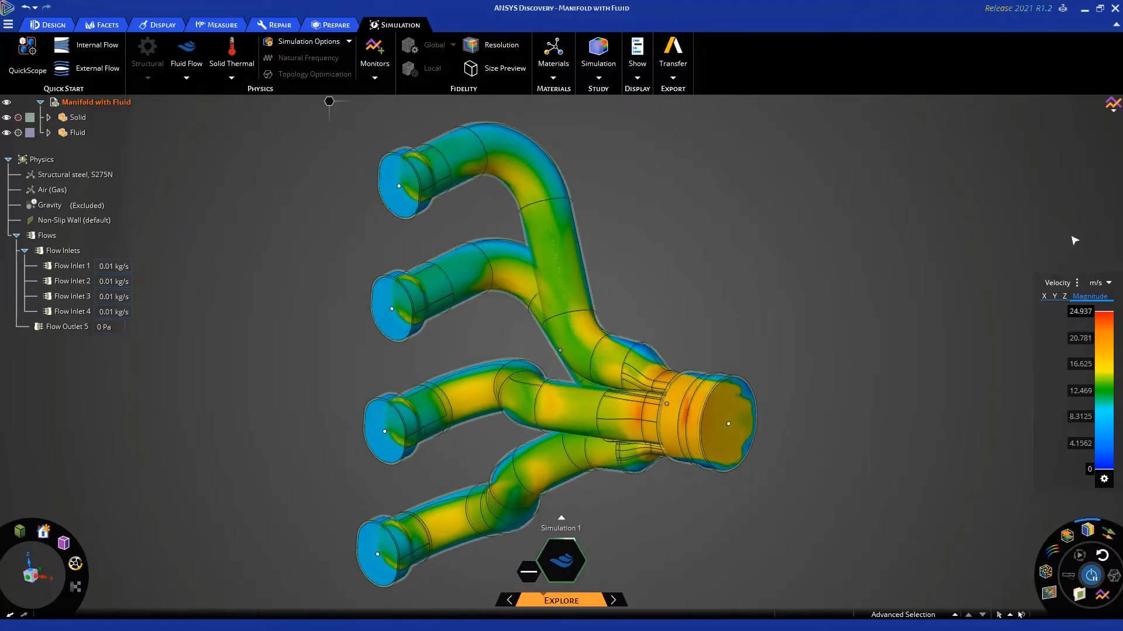
{"action": "left_click", "coordinate": [1082, 282]}
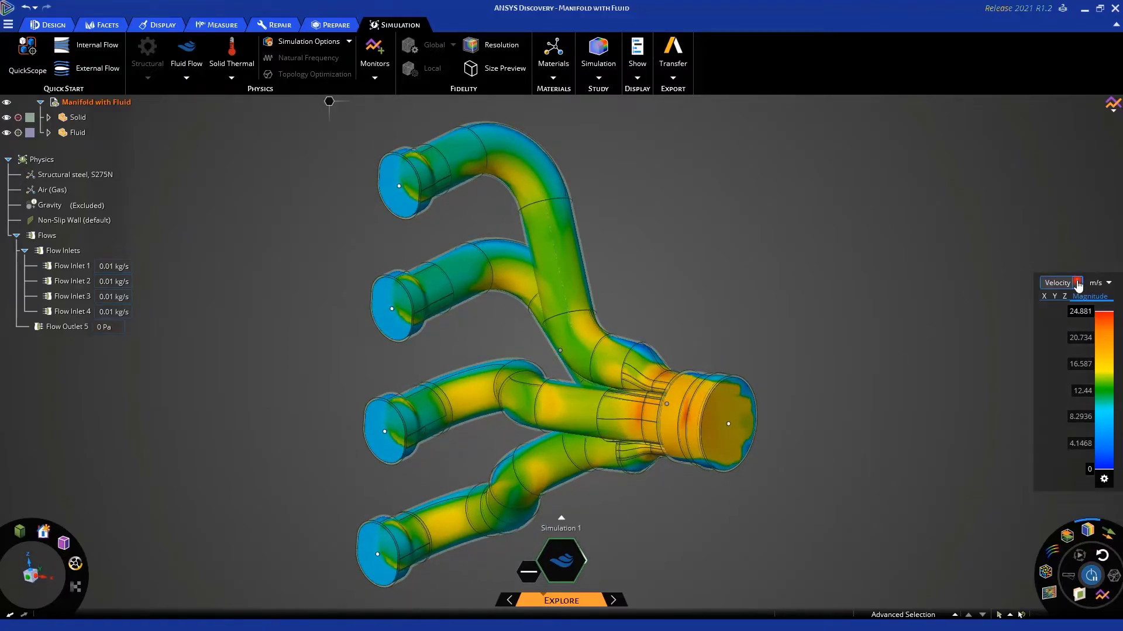
{"action": "left_click", "coordinate": [1070, 299]}
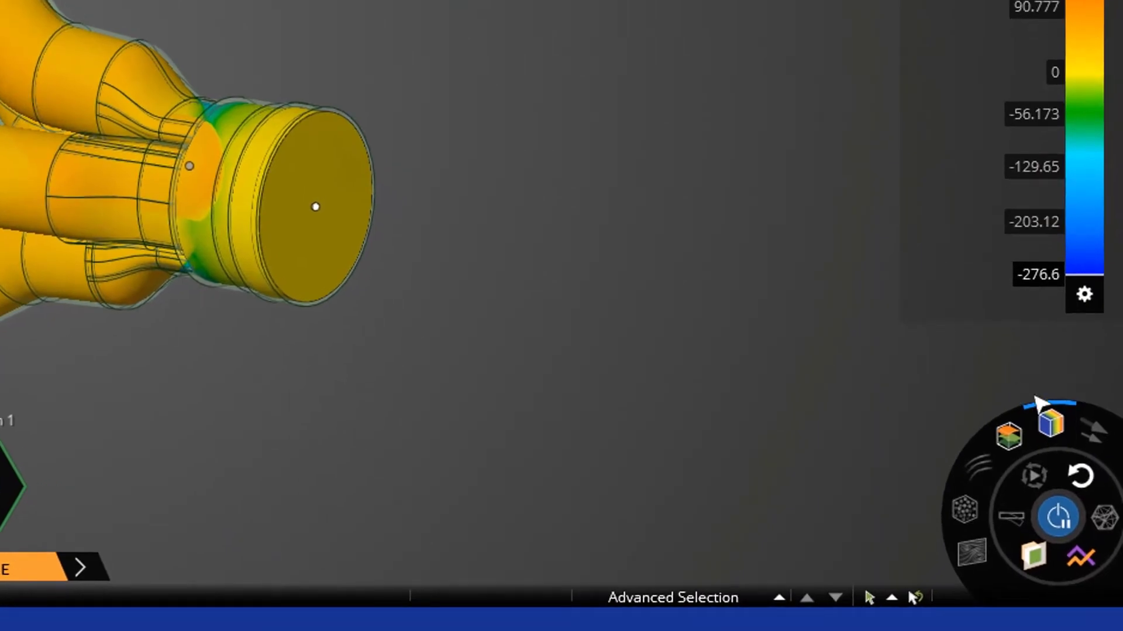
- Check the contours' surface display priority options and keep Highest Value
{"action": "mouse_move", "coordinate": [1086, 528]}
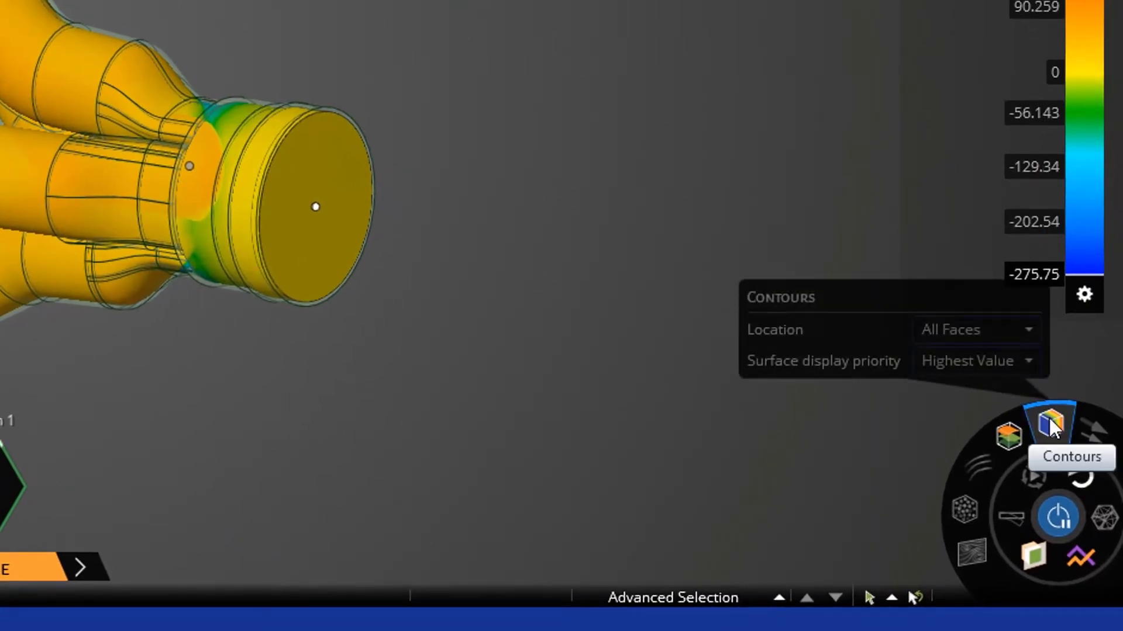
{"action": "left_click", "coordinate": [1028, 362]}
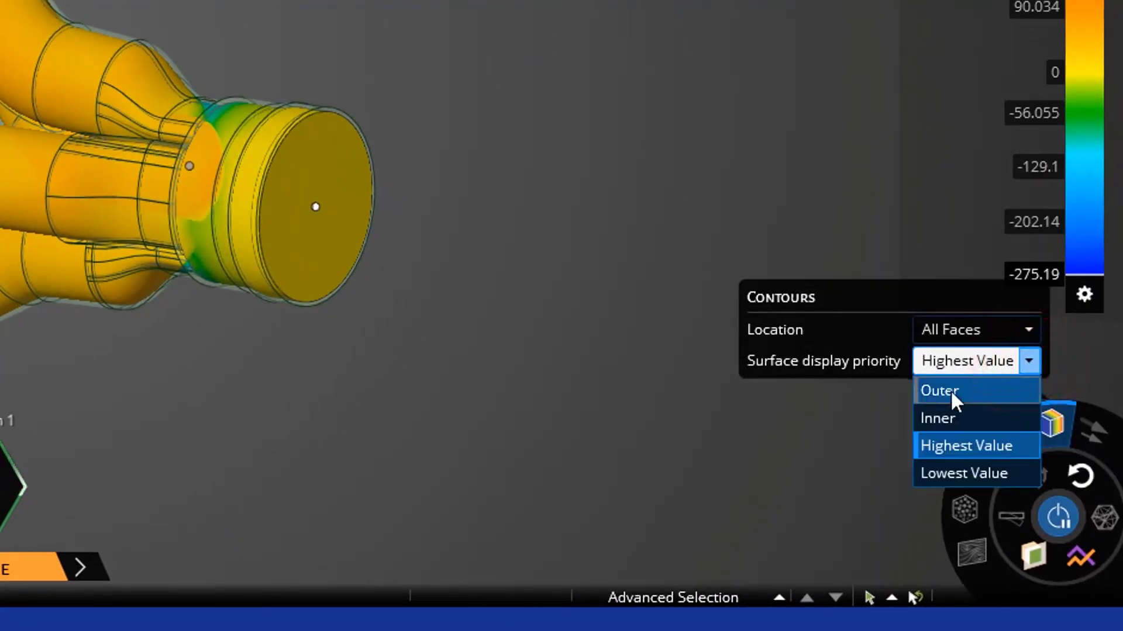
{"action": "left_click", "coordinate": [950, 392]}
{"action": "left_click", "coordinate": [1027, 362]}
{"action": "left_click", "coordinate": [974, 443]}
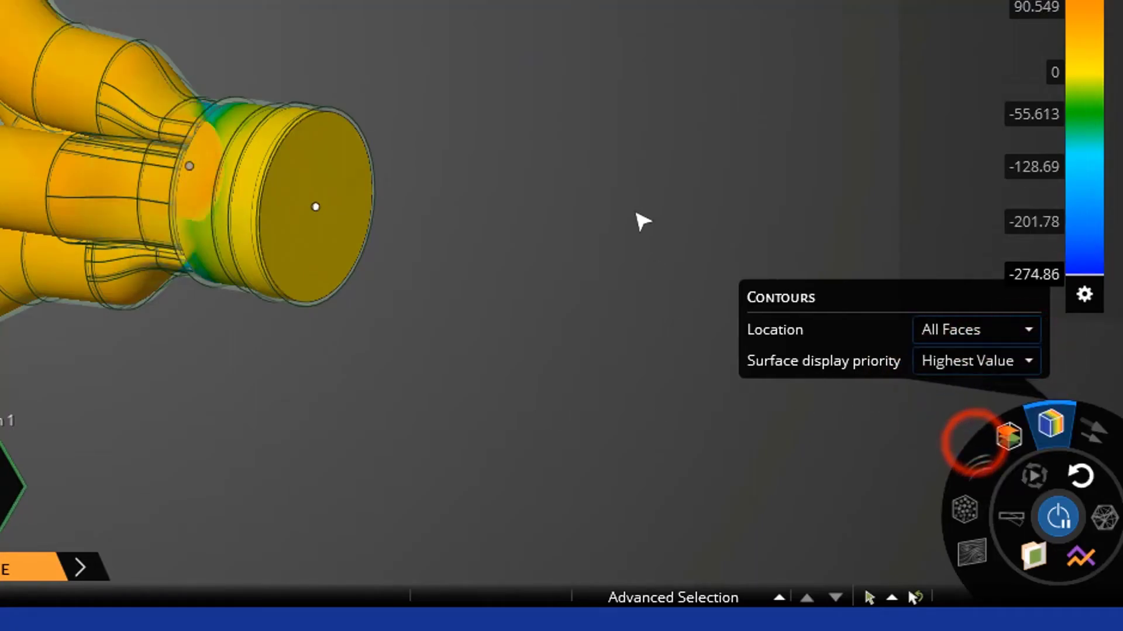
{"action": "left_click", "coordinate": [640, 219]}
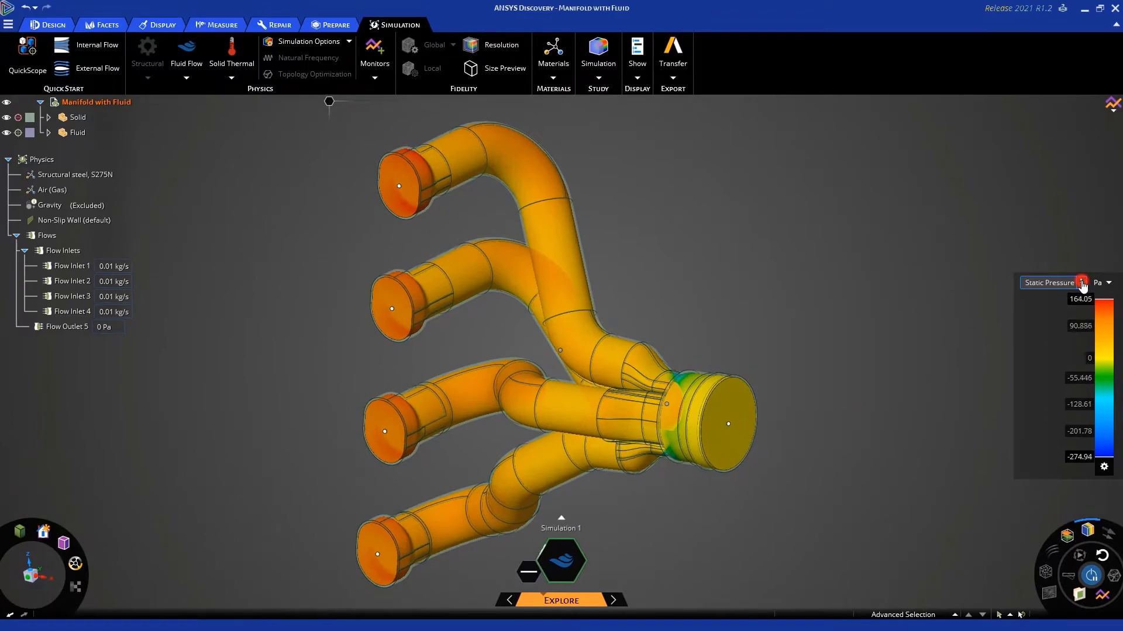
- Switch the result variable back to Velocity and replace the contours with vectors
{"action": "left_click", "coordinate": [1082, 283]}
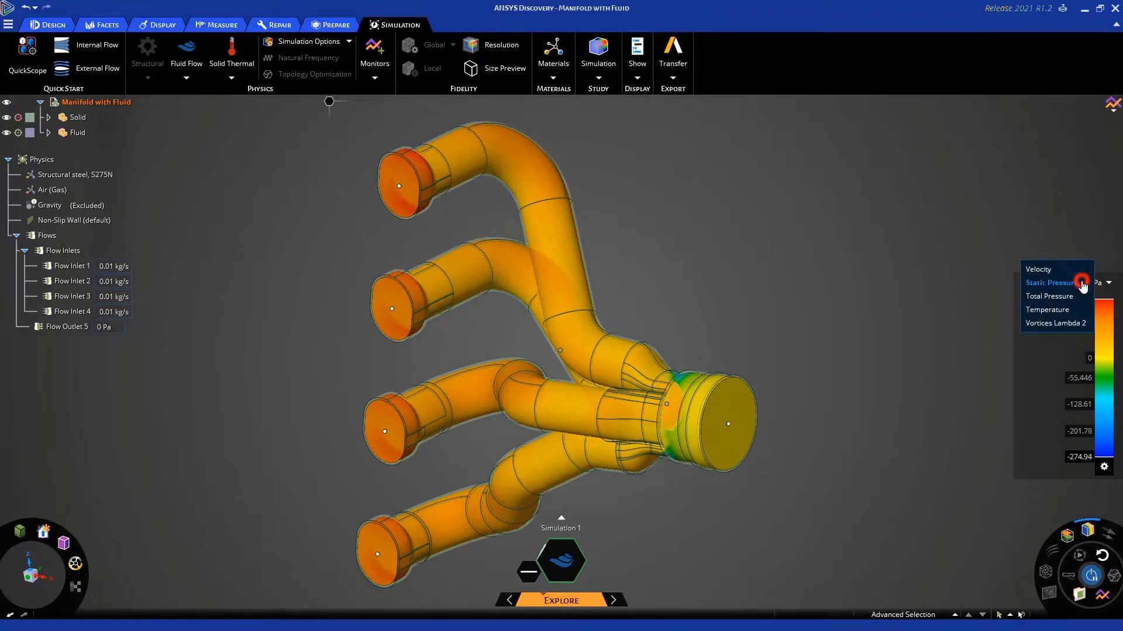
{"action": "left_click", "coordinate": [1043, 271]}
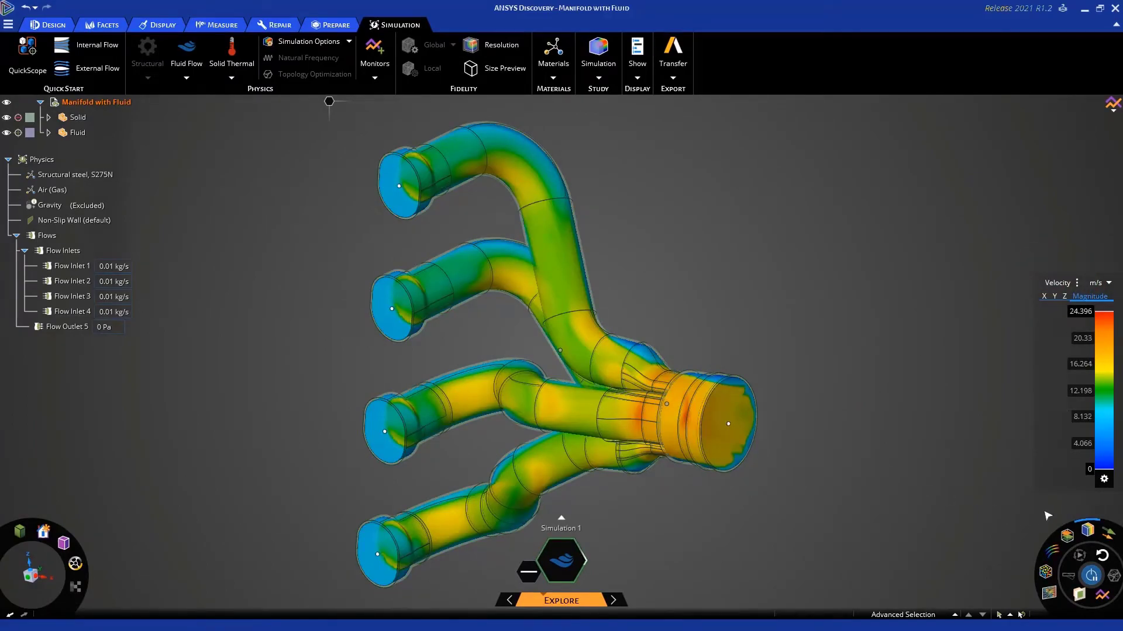
{"action": "left_click", "coordinate": [1087, 529]}
{"action": "left_click", "coordinate": [1107, 533]}
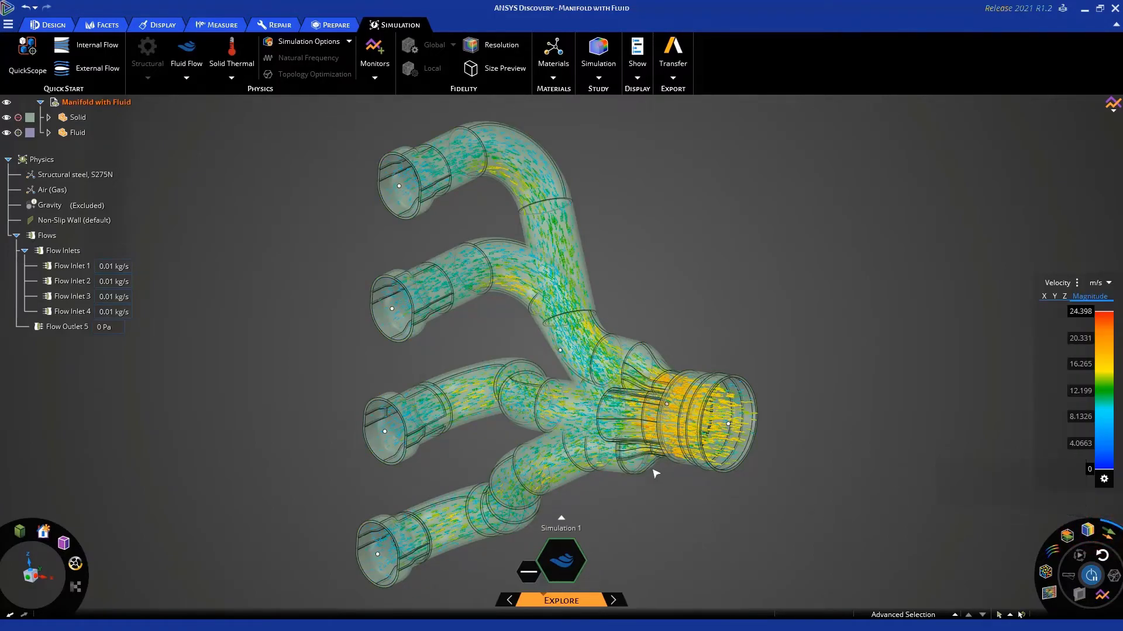
- Examine the velocity vectors up close where the four branches merge into the collector outlet
{"action": "scroll", "coordinate": [658, 481], "scroll_direction": "up", "scroll_amount": 10}
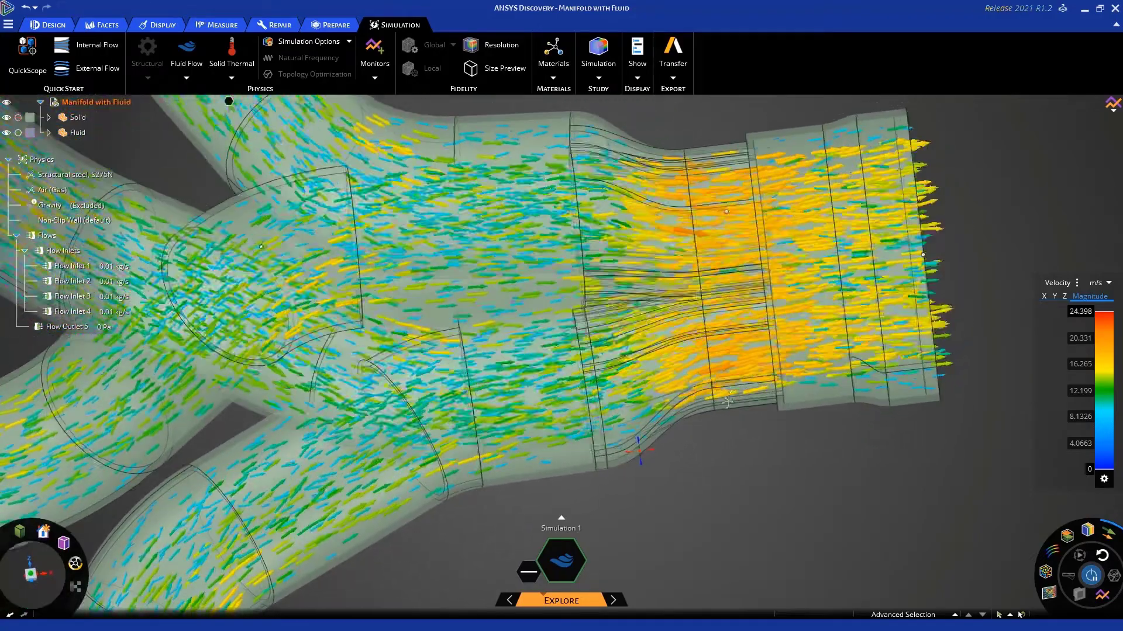
{"action": "middle_click_drag", "start_coordinate": [727, 402], "coordinate": [678, 497]}
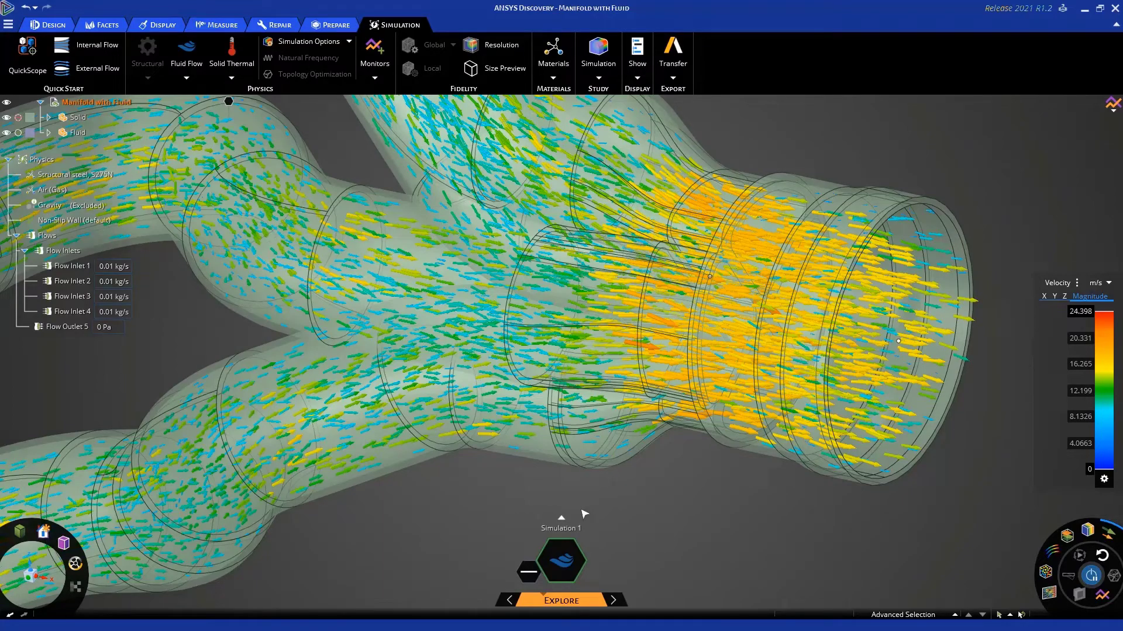
{"action": "middle_click_drag", "start_coordinate": [684, 495], "coordinate": [703, 540], "text": "shift"}
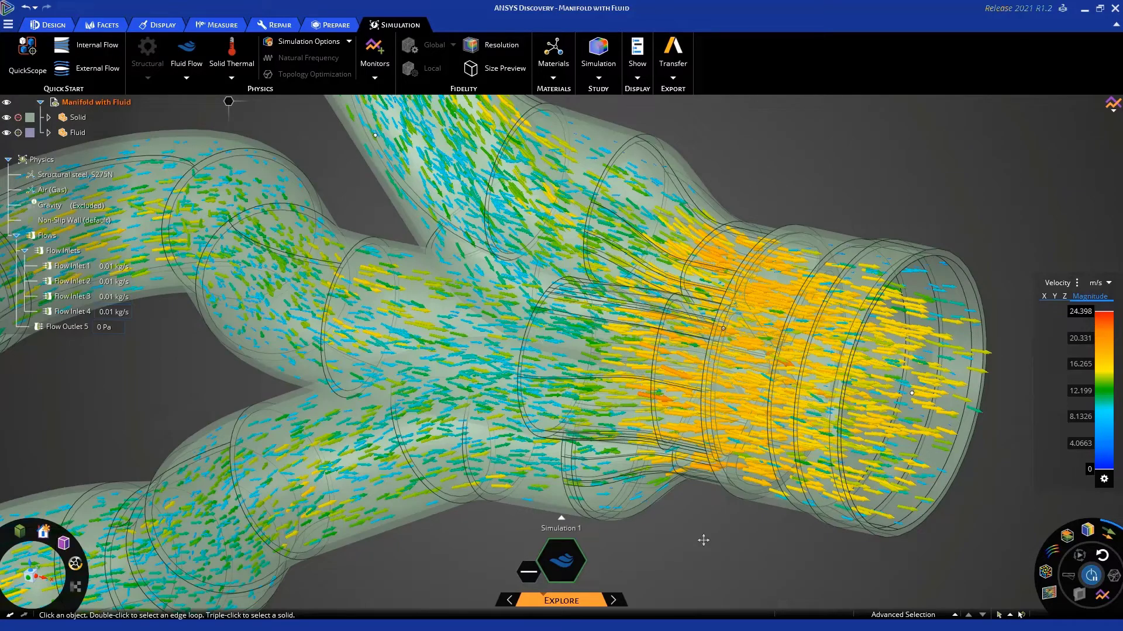
{"action": "scroll", "coordinate": [705, 525], "scroll_direction": "down", "scroll_amount": 5}
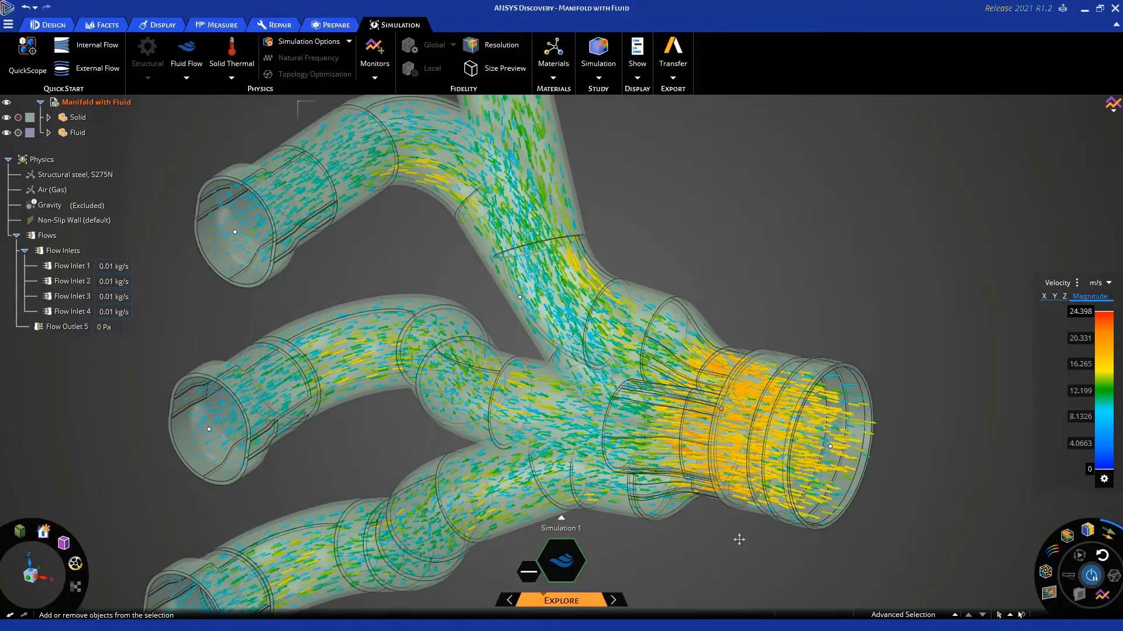
{"action": "scroll", "coordinate": [739, 525], "scroll_direction": "down", "scroll_amount": 2}
{"action": "middle_click_drag", "start_coordinate": [740, 527], "coordinate": [723, 498], "text": "ctrl"}
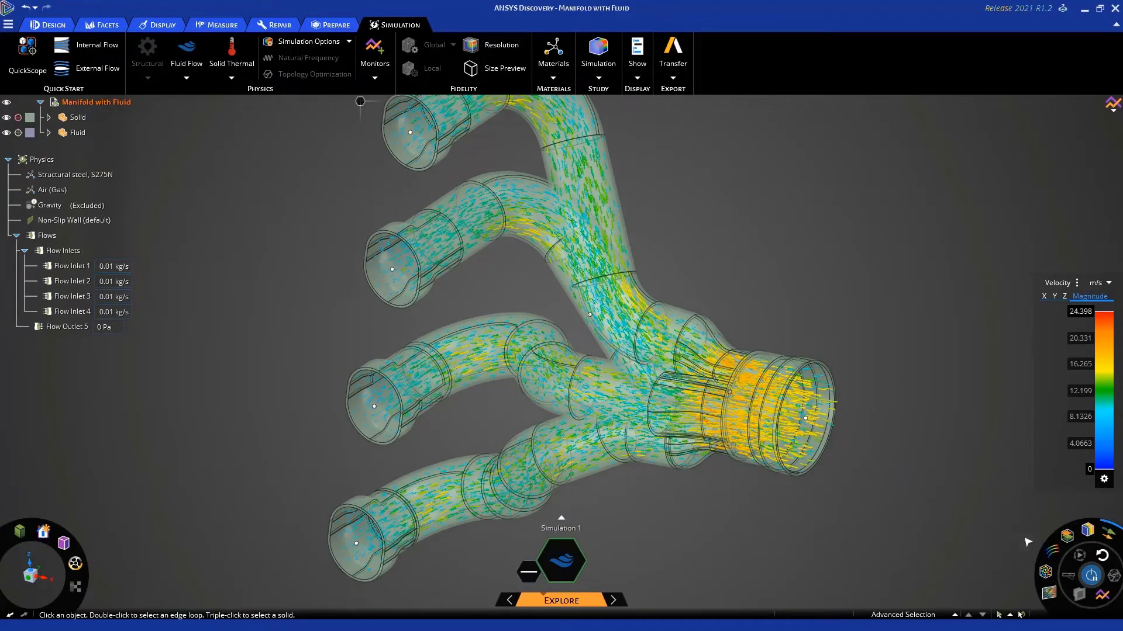
- Replace the vectors with flow particles and increase the particle size
{"action": "left_click", "coordinate": [1118, 535]}
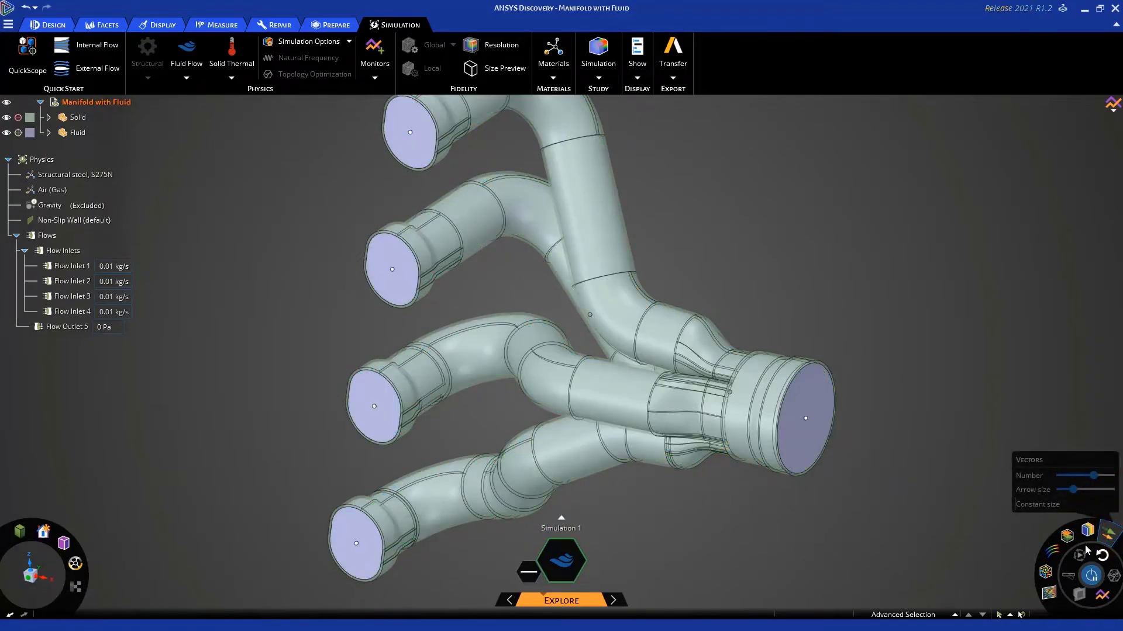
{"action": "left_click", "coordinate": [1046, 572]}
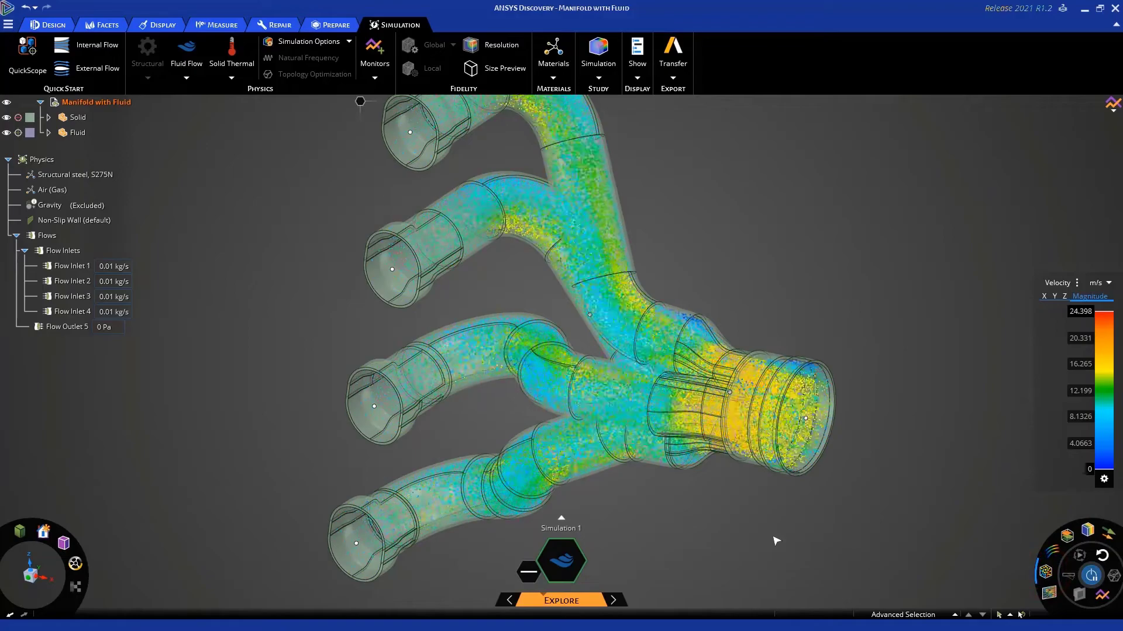
{"action": "mouse_move", "coordinate": [1046, 572]}
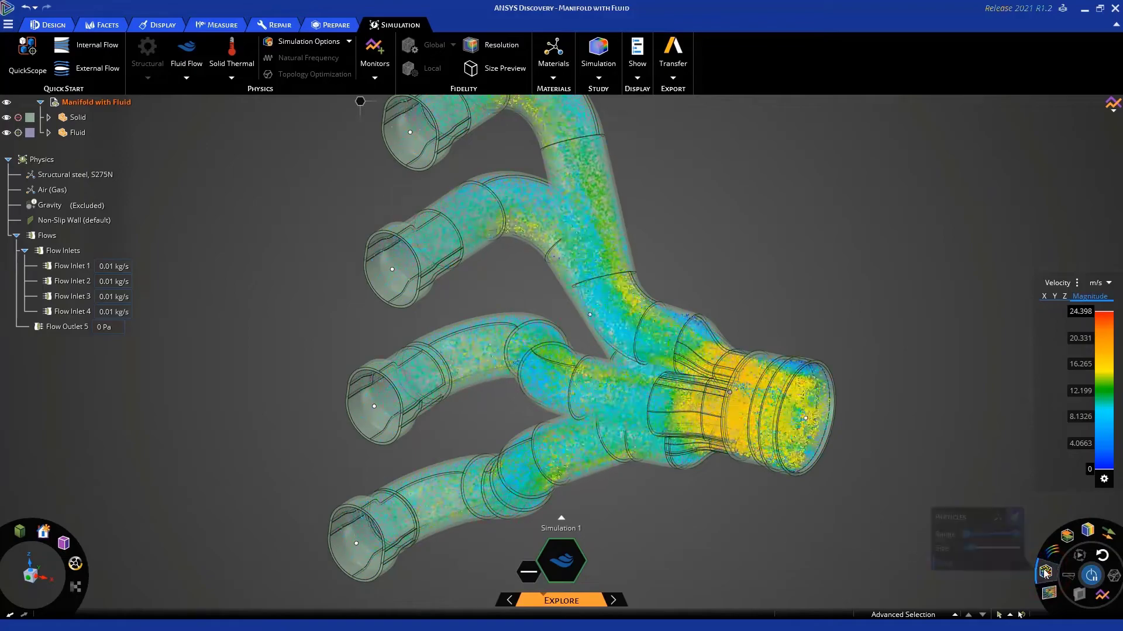
{"action": "left_click_drag", "start_coordinate": [972, 548], "coordinate": [987, 551]}
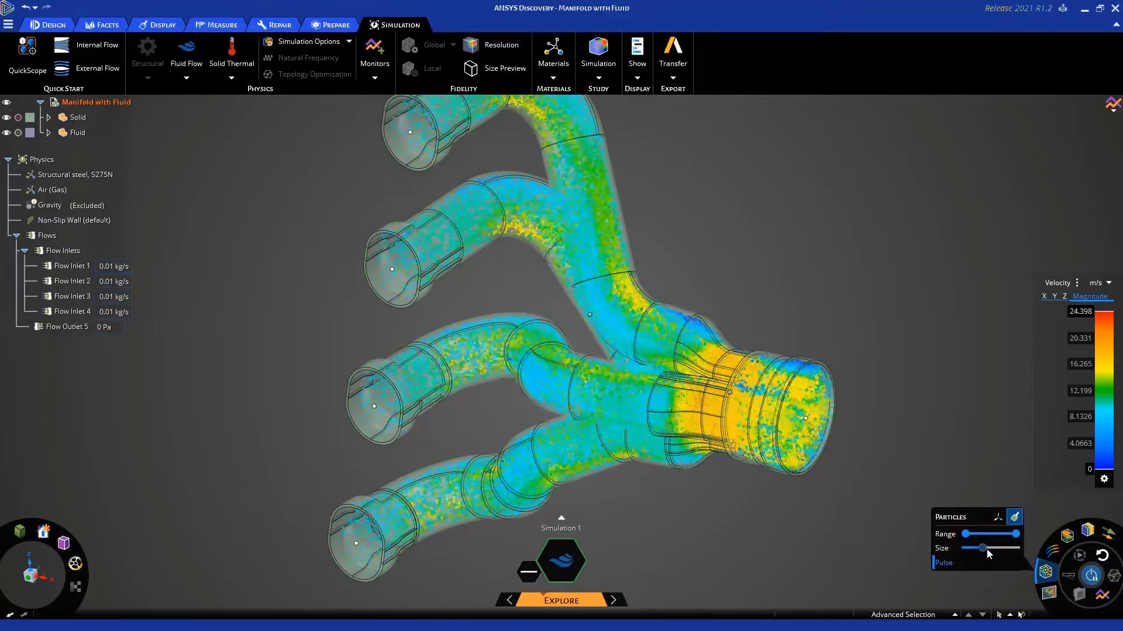
{"action": "left_click", "coordinate": [1023, 589]}
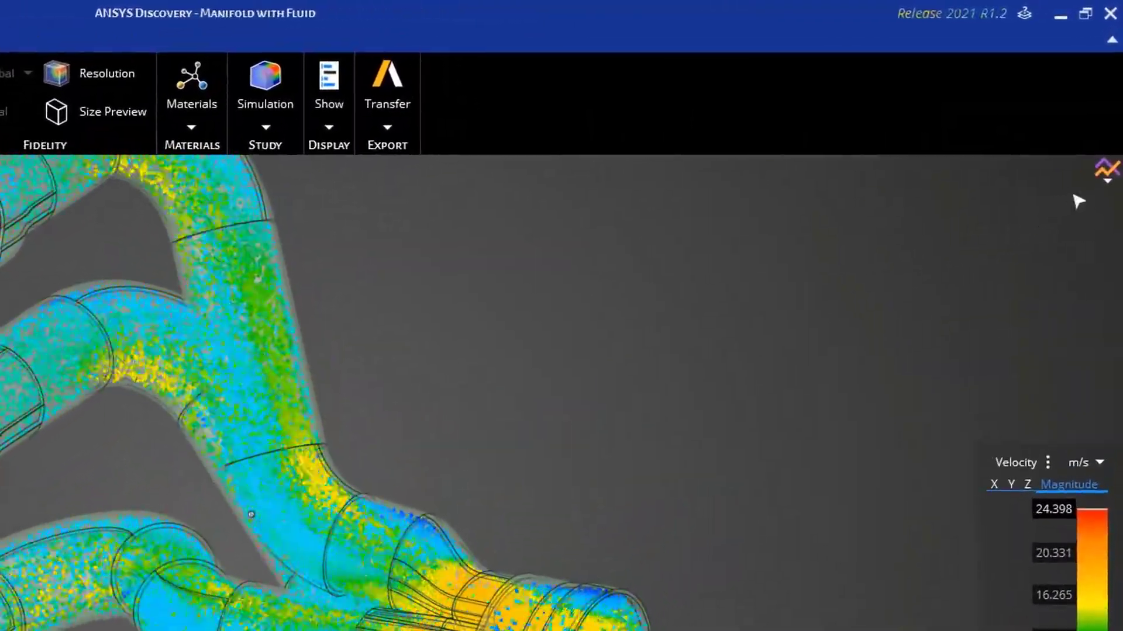
- Expand the result monitors and open the Pressure Drop chart
{"action": "left_click", "coordinate": [1106, 170]}
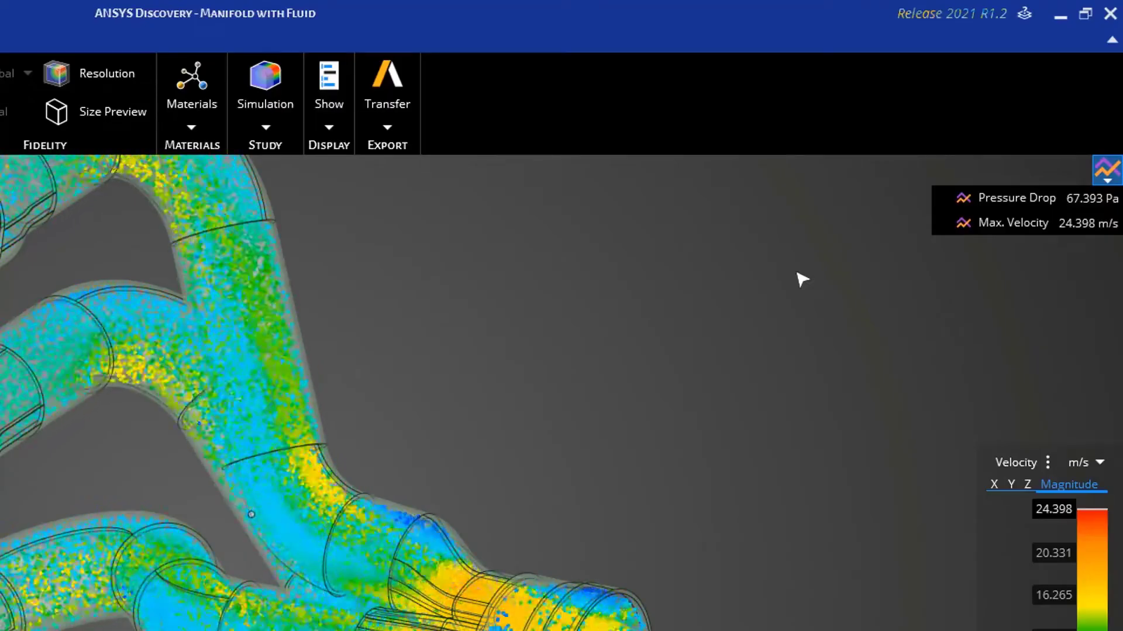
{"action": "left_click", "coordinate": [1011, 197]}
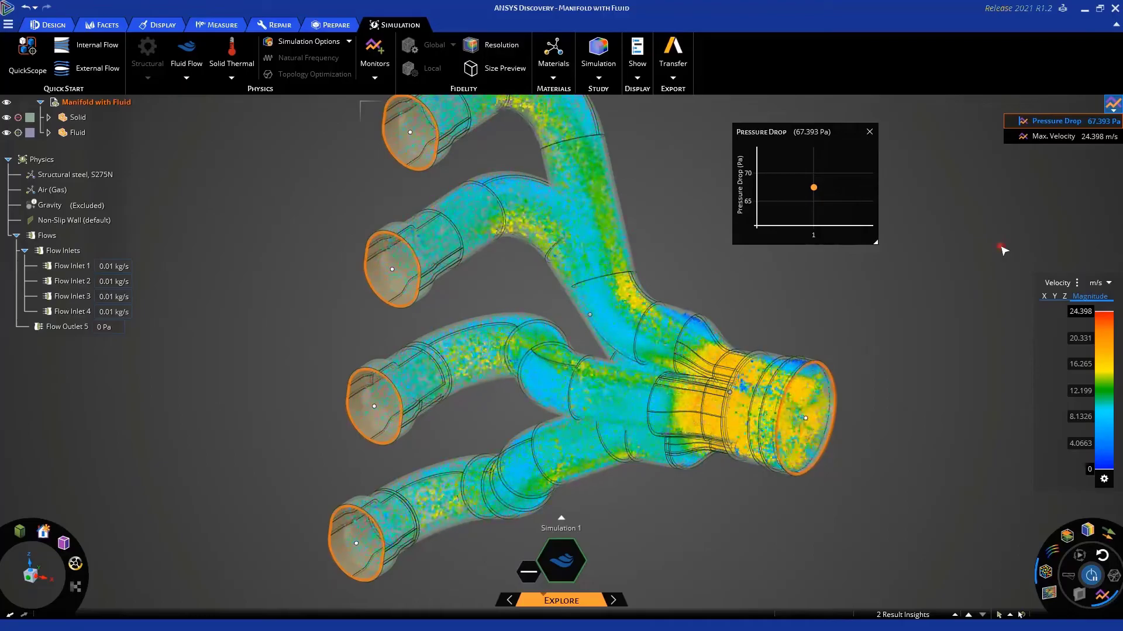
{"action": "left_click", "coordinate": [1003, 251]}
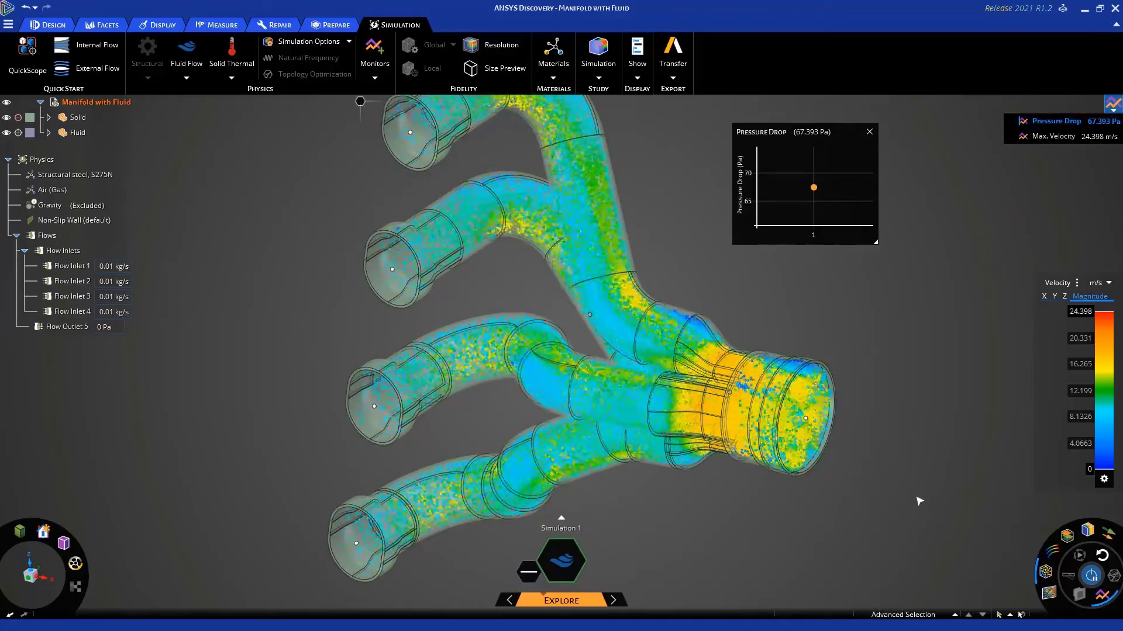